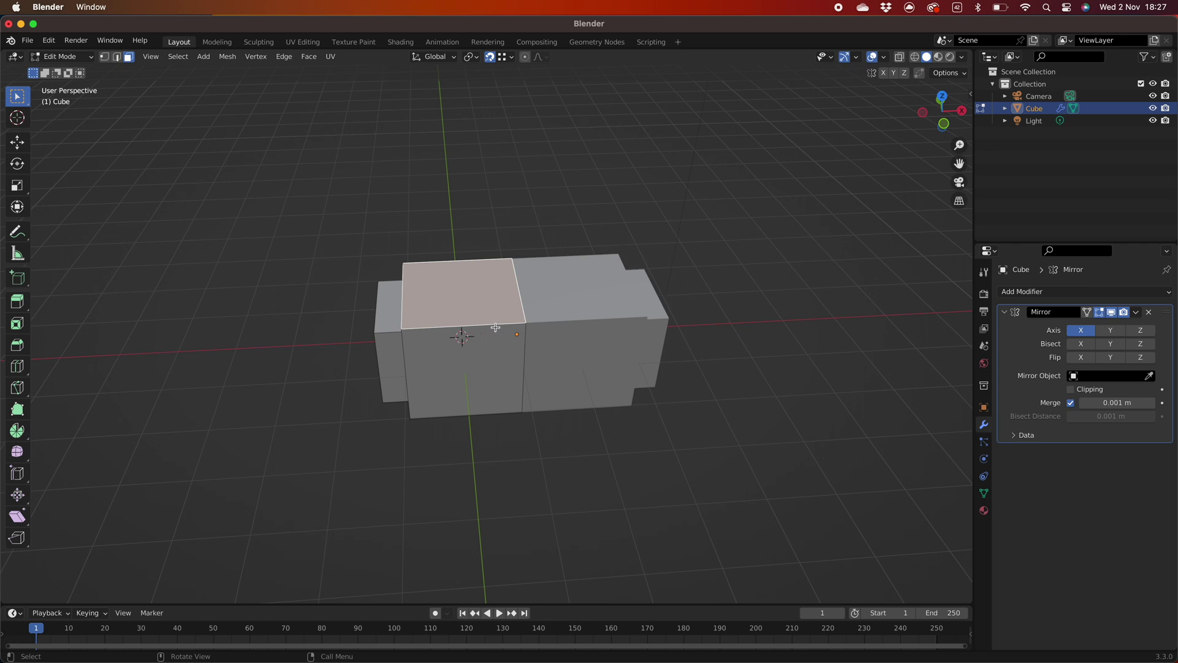
# - Inset the mirrored box's top face with Boundary turned off
pyautogui.press('i')
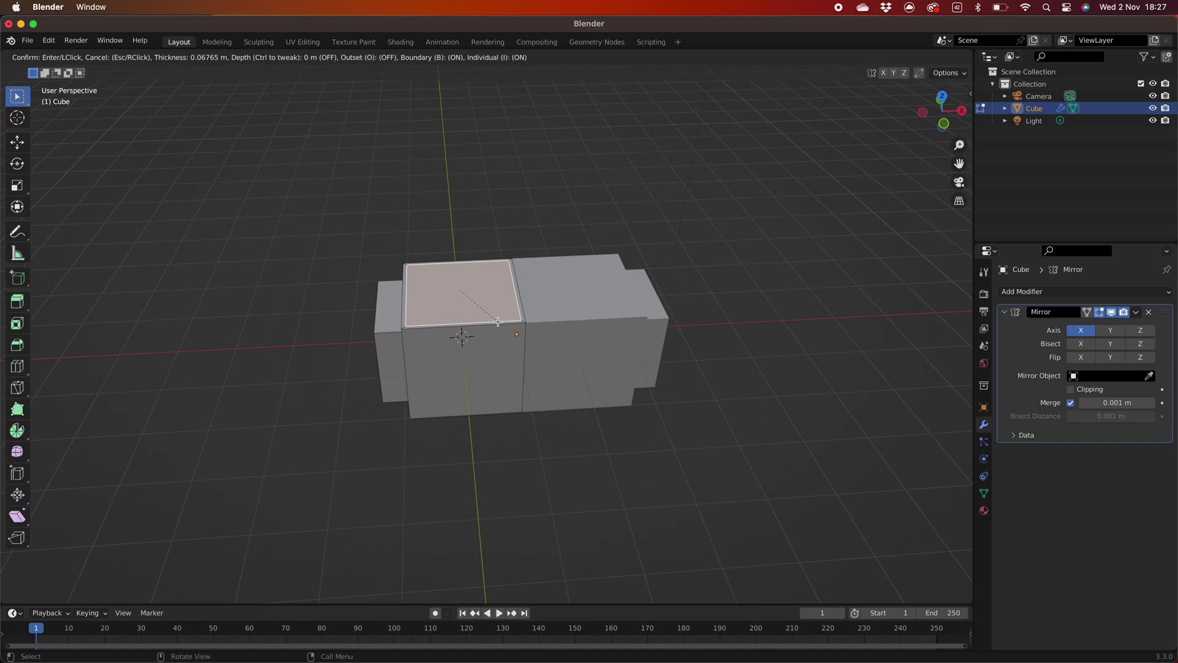
pyautogui.press('b')
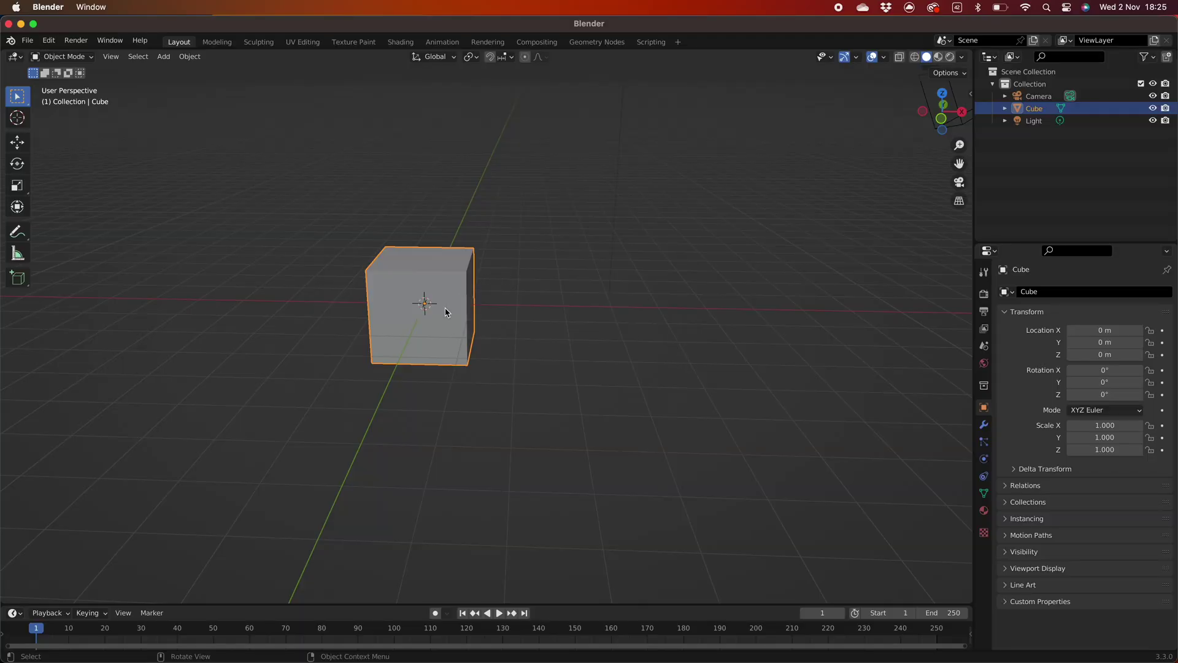
# - Give the cube a Mirror modifier across the X axis, with merge at 0.001 m
pyautogui.click(984, 425)
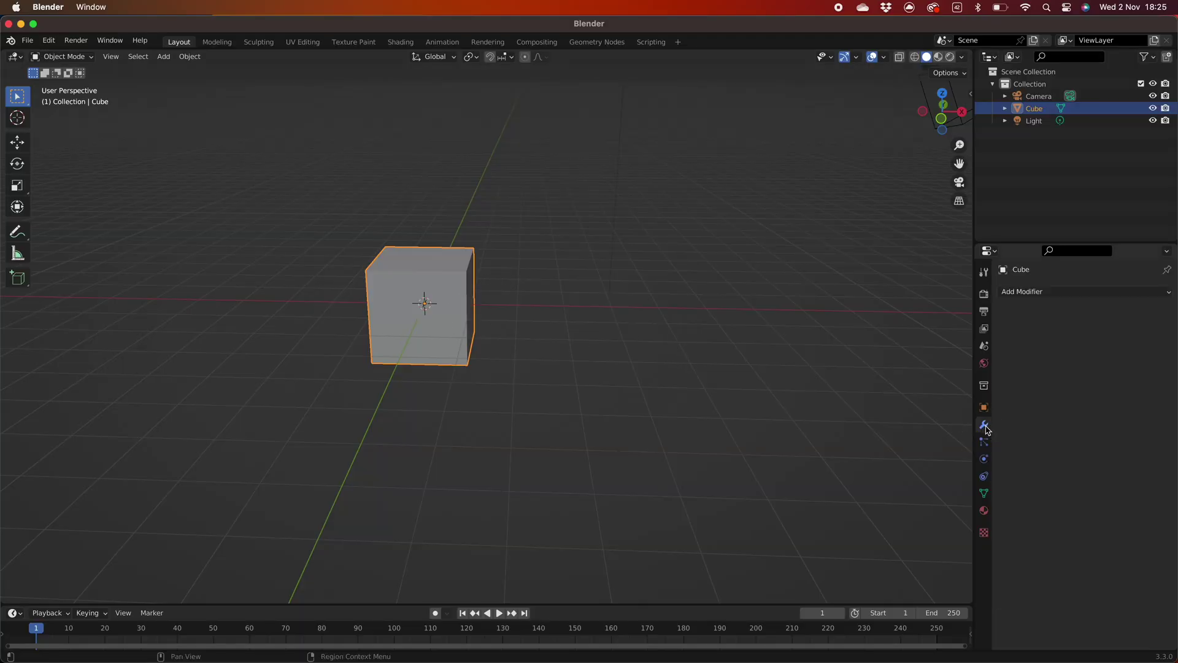
pyautogui.click(1042, 293)
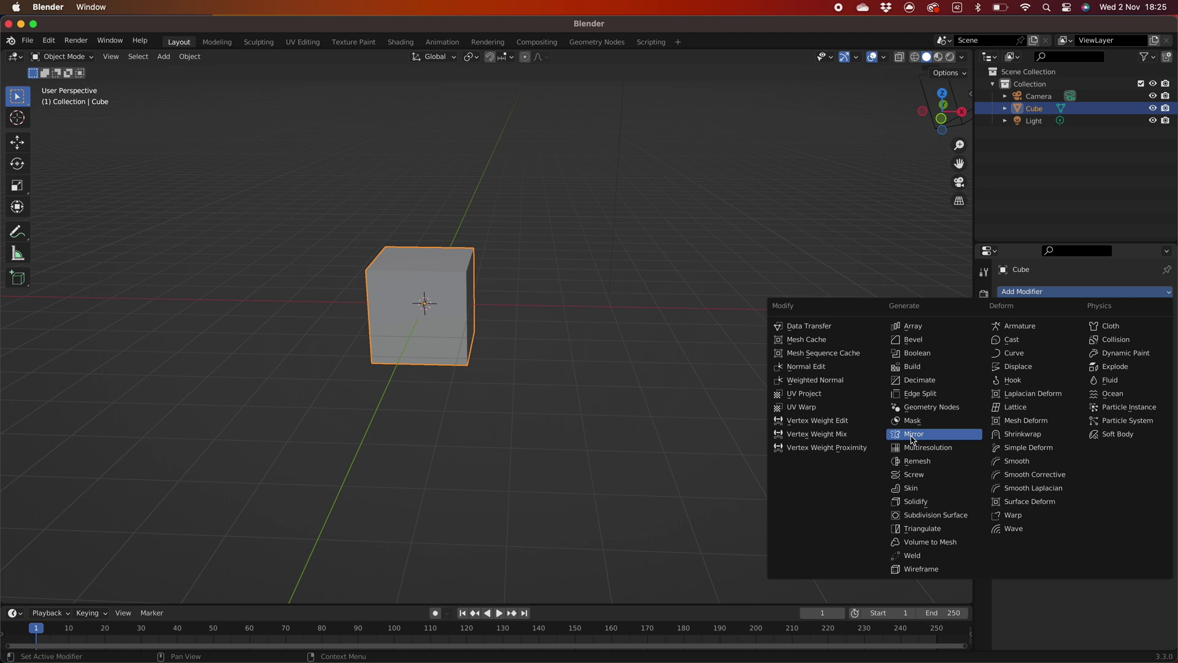
pyautogui.click(932, 435)
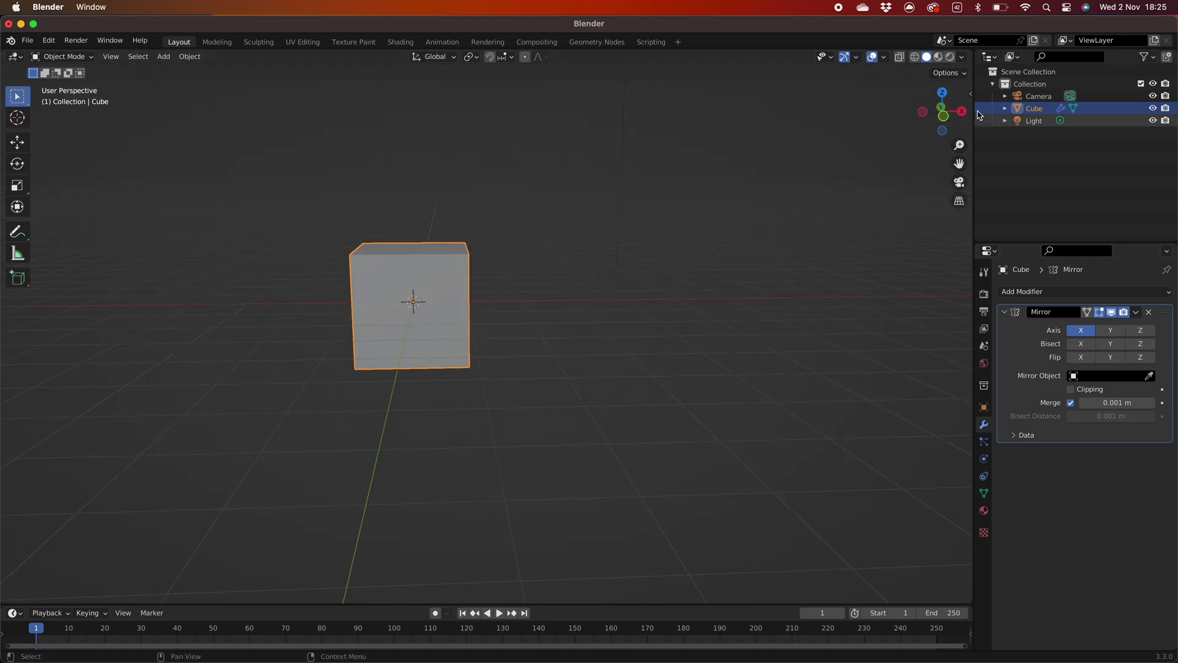
# - Enable Affect Only Origins and trial an X-axis origin move, then cancel it
pyautogui.click(952, 74)
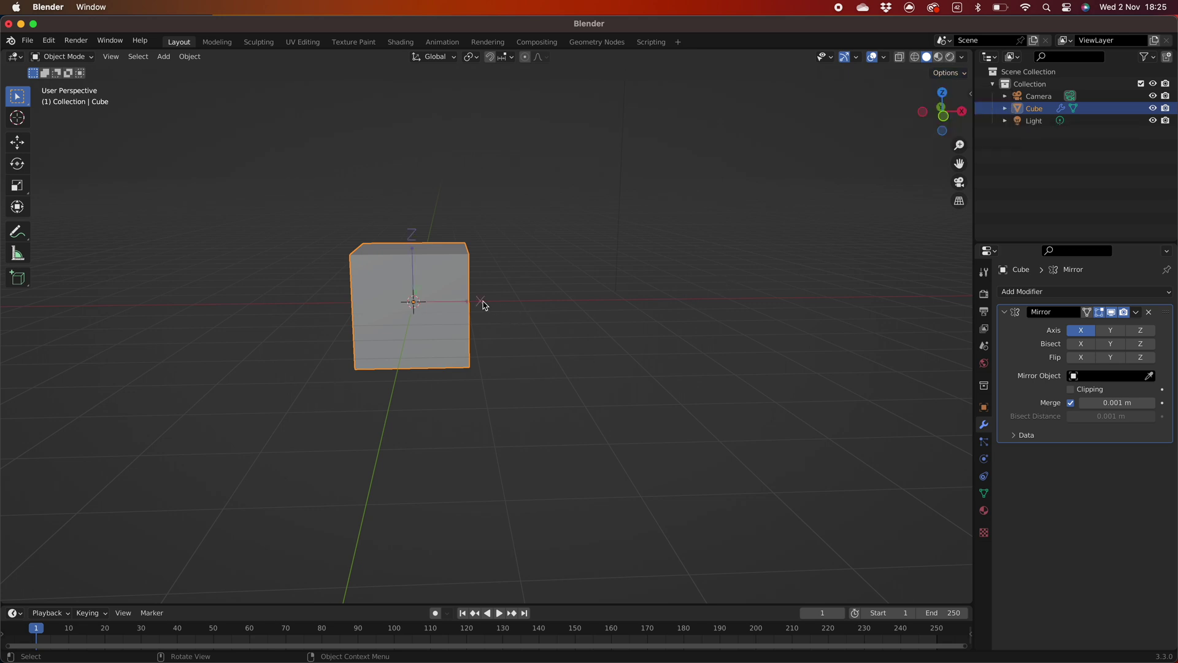
pyautogui.press('g')
pyautogui.press('x')
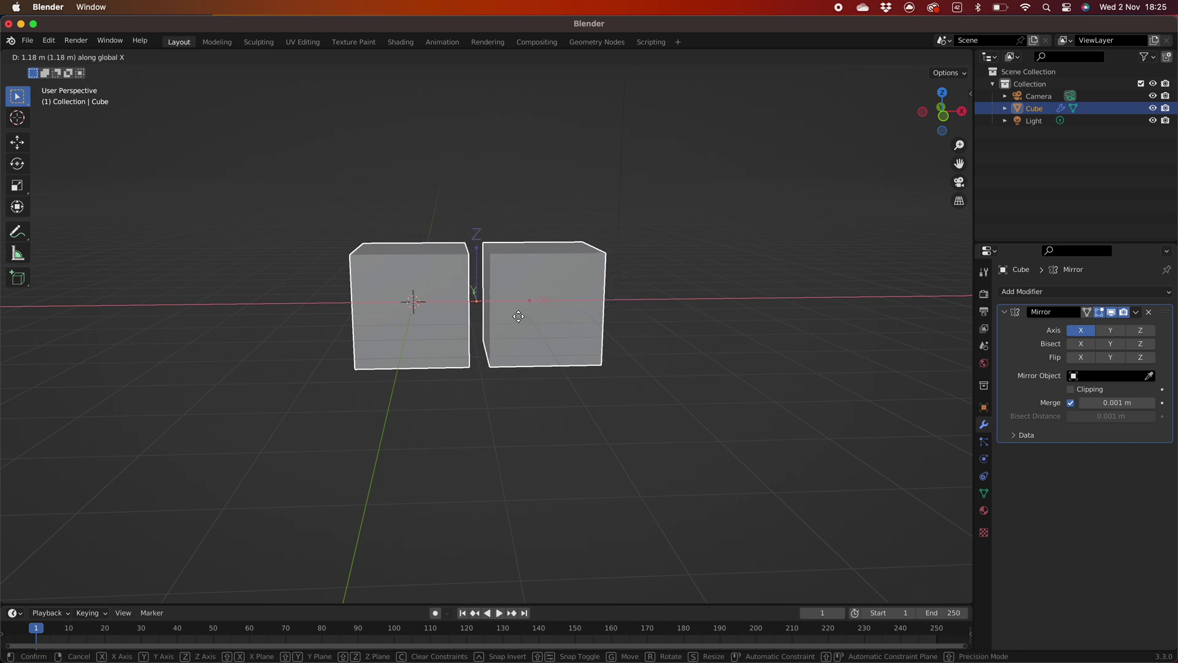
pyautogui.press('Escape')
# - Set snapping to Vertex and trial another X-axis origin move, cancelling it
pyautogui.click(508, 57)
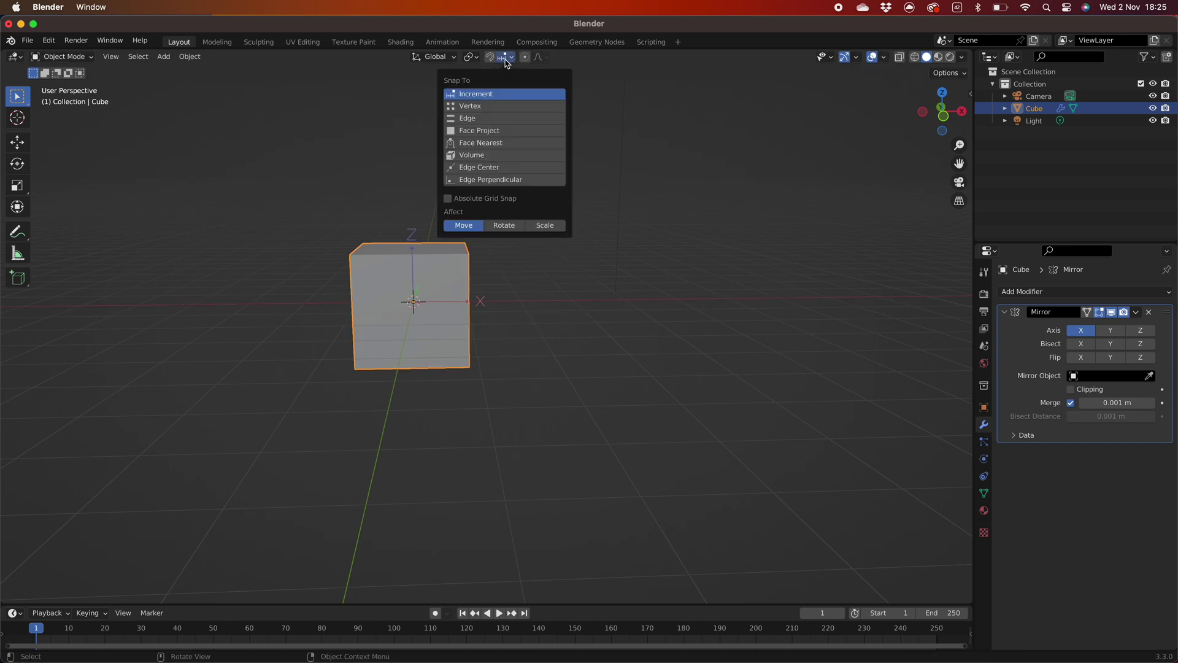
pyautogui.click(500, 106)
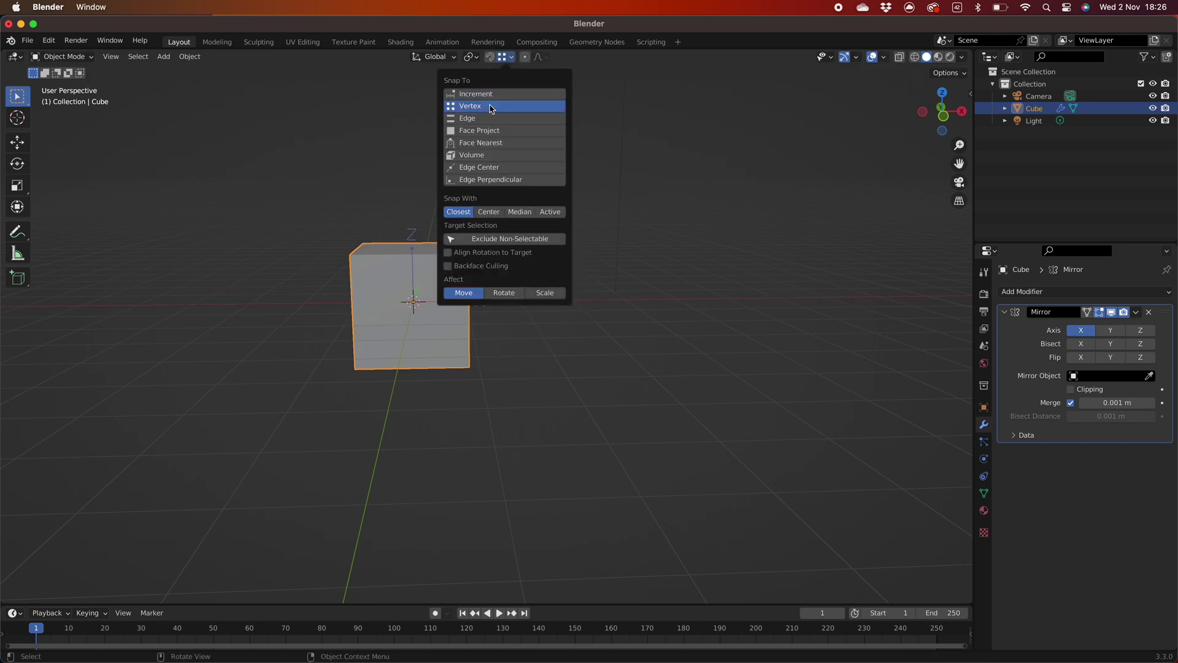
pyautogui.press('g')
pyautogui.press('x')
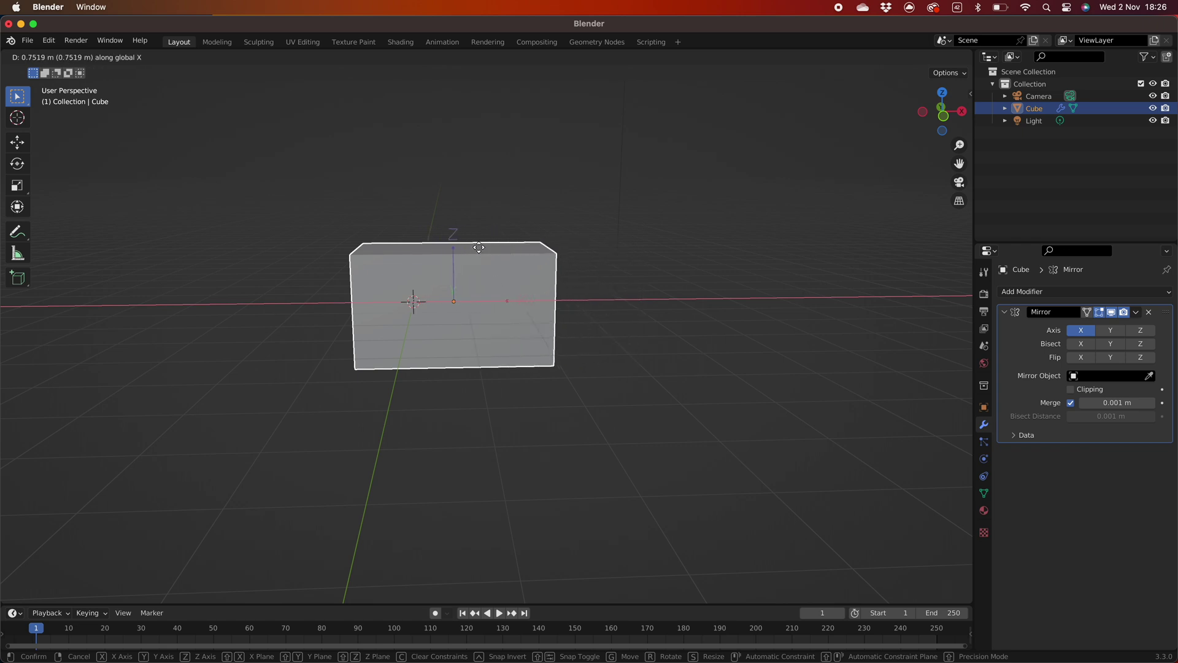
pyautogui.press('Escape')
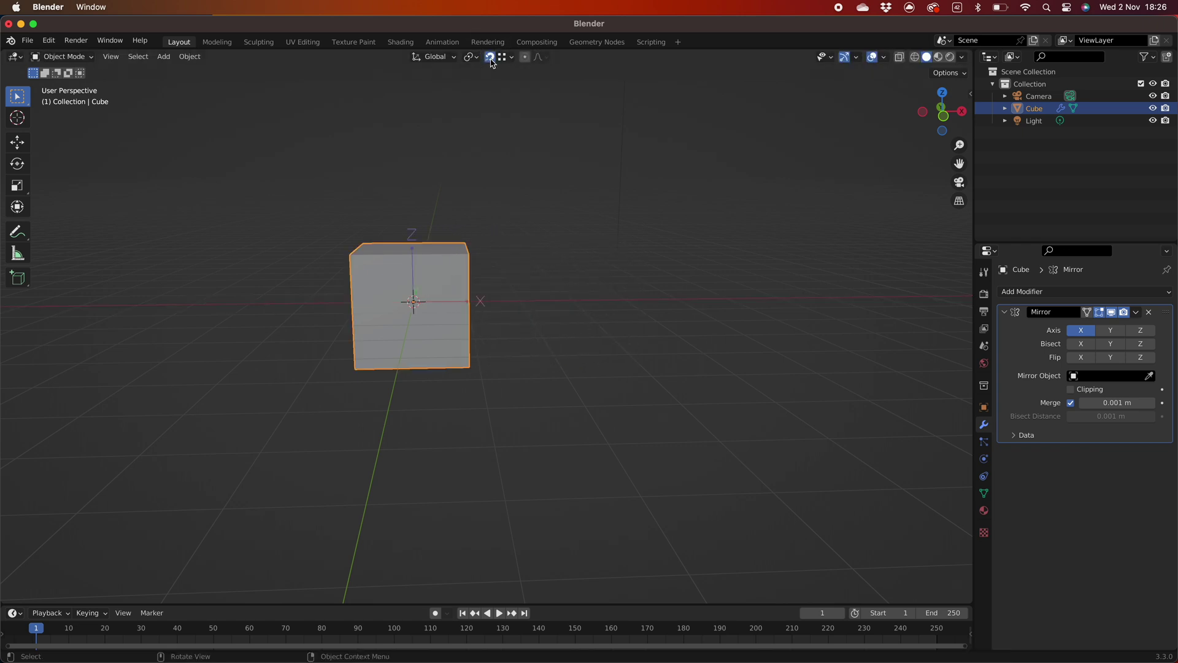
# - Move the cube's origin 1 m along X, then turn Affect Only Origins off
pyautogui.press('g')
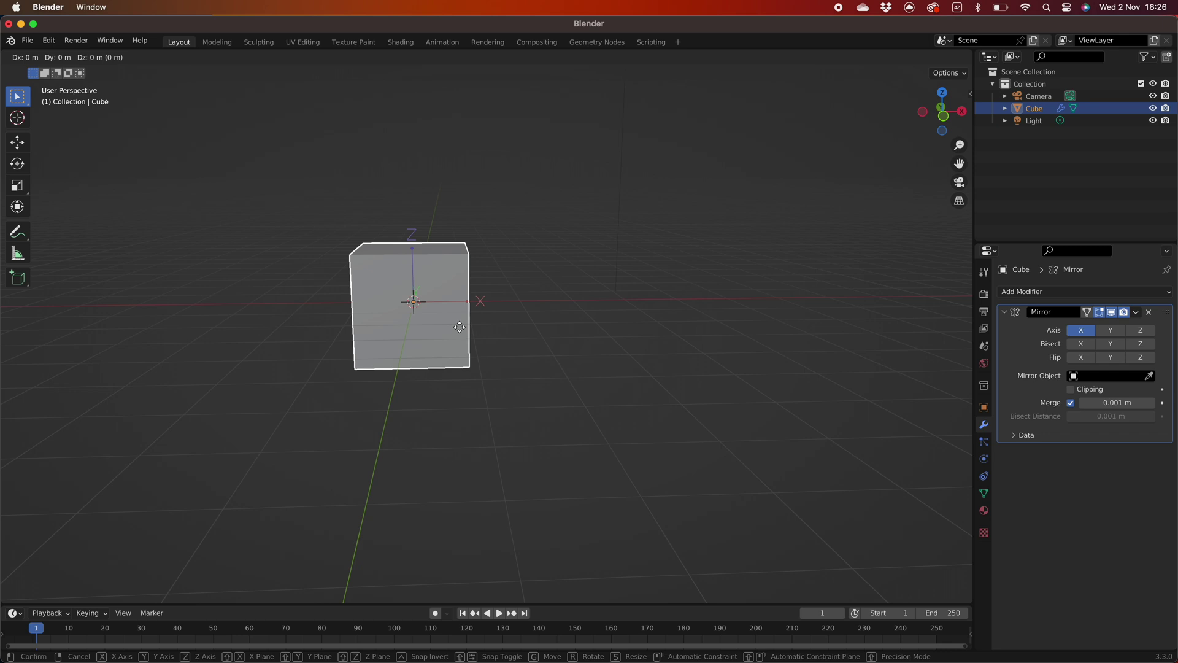
pyautogui.press('x')
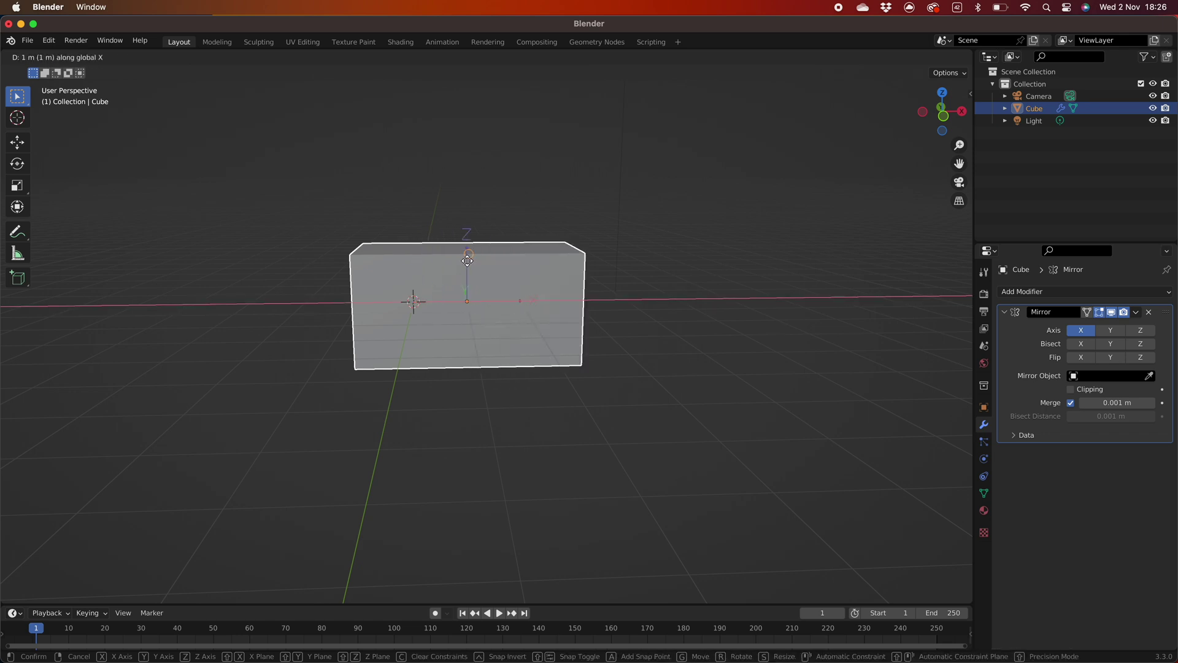
pyautogui.click(466, 259)
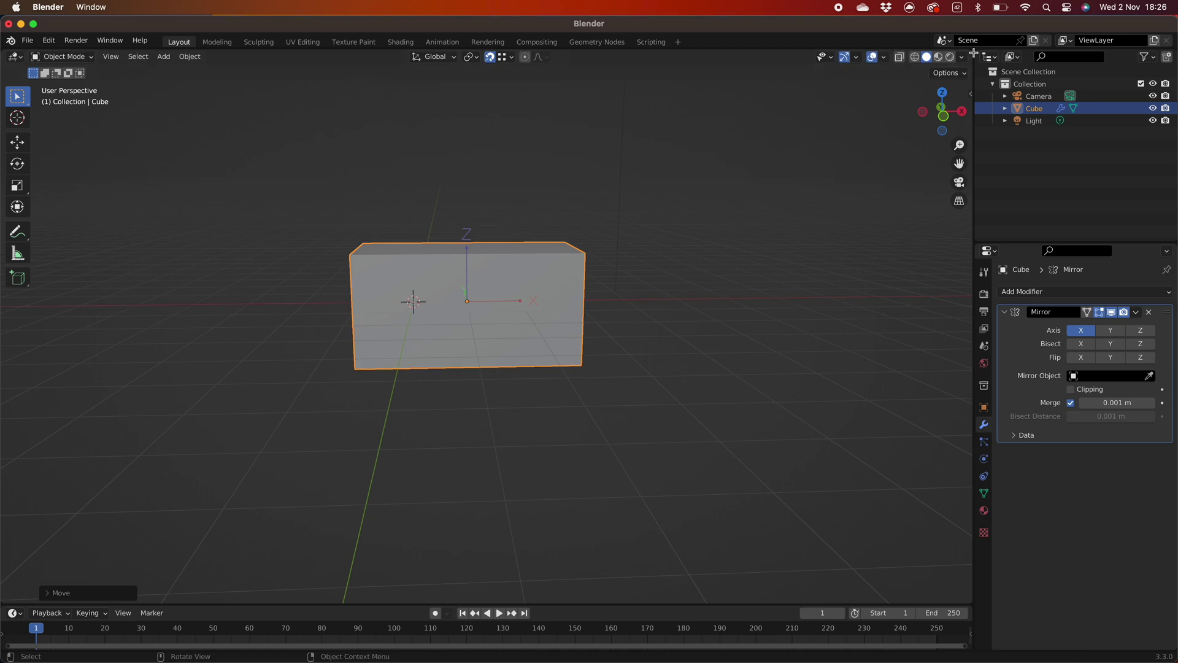
pyautogui.click(948, 72)
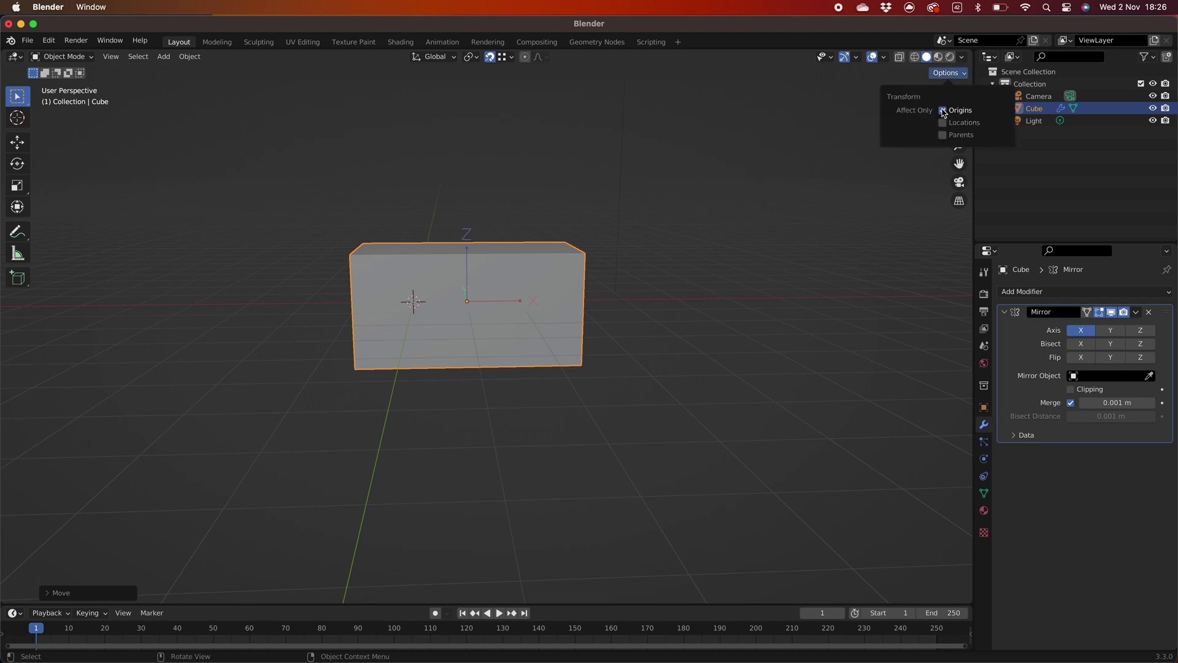
pyautogui.click(945, 112)
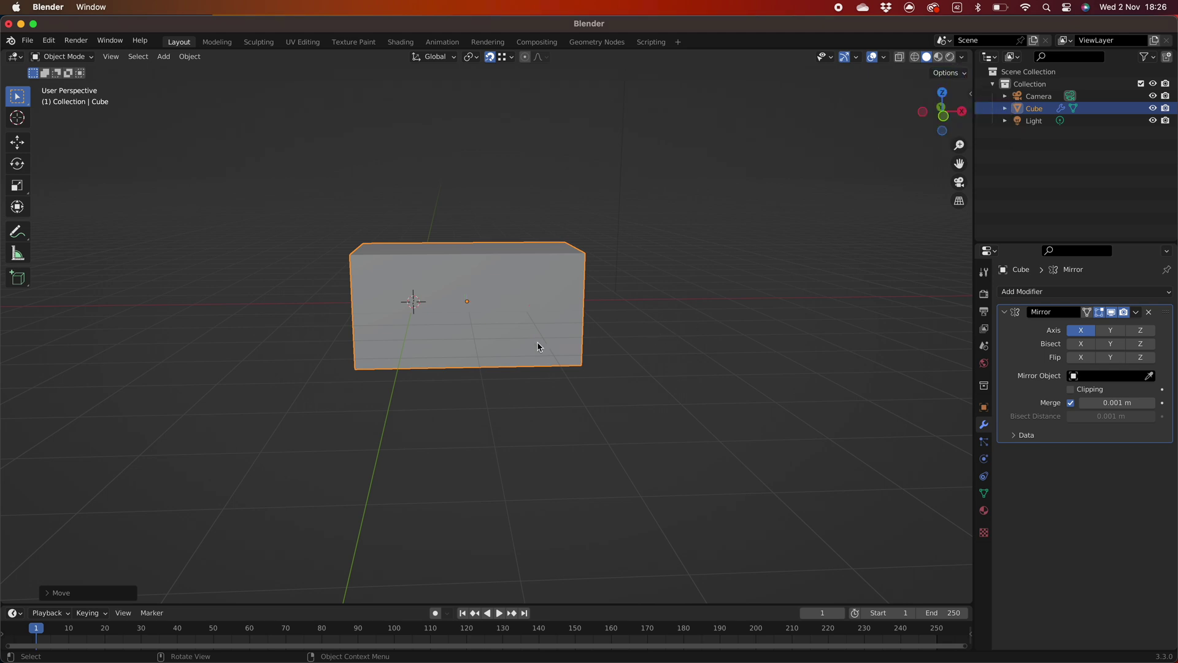
# - In Edit Mode with face select, inset the box's outer end face by about 0.22 m
pyautogui.press('Tab')
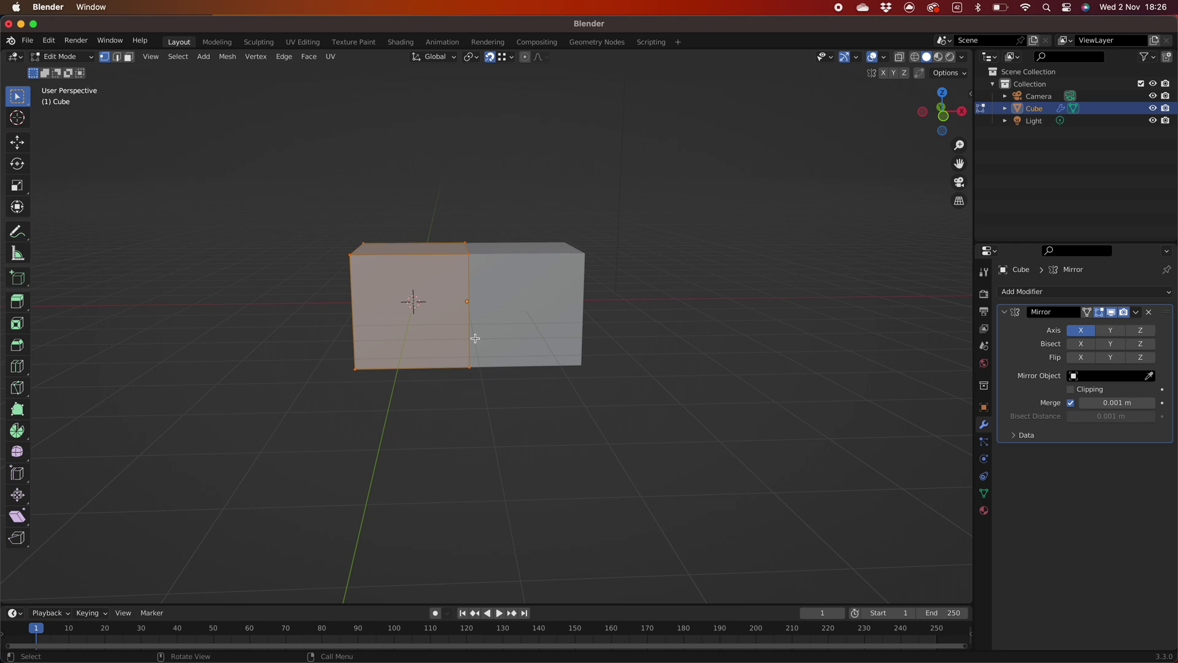
pyautogui.moveTo(702, 323)
pyautogui.mouseDown(button='middle')
pyautogui.moveTo(702, 357)
pyautogui.moveTo(700, 328)
pyautogui.mouseUp(button='middle')
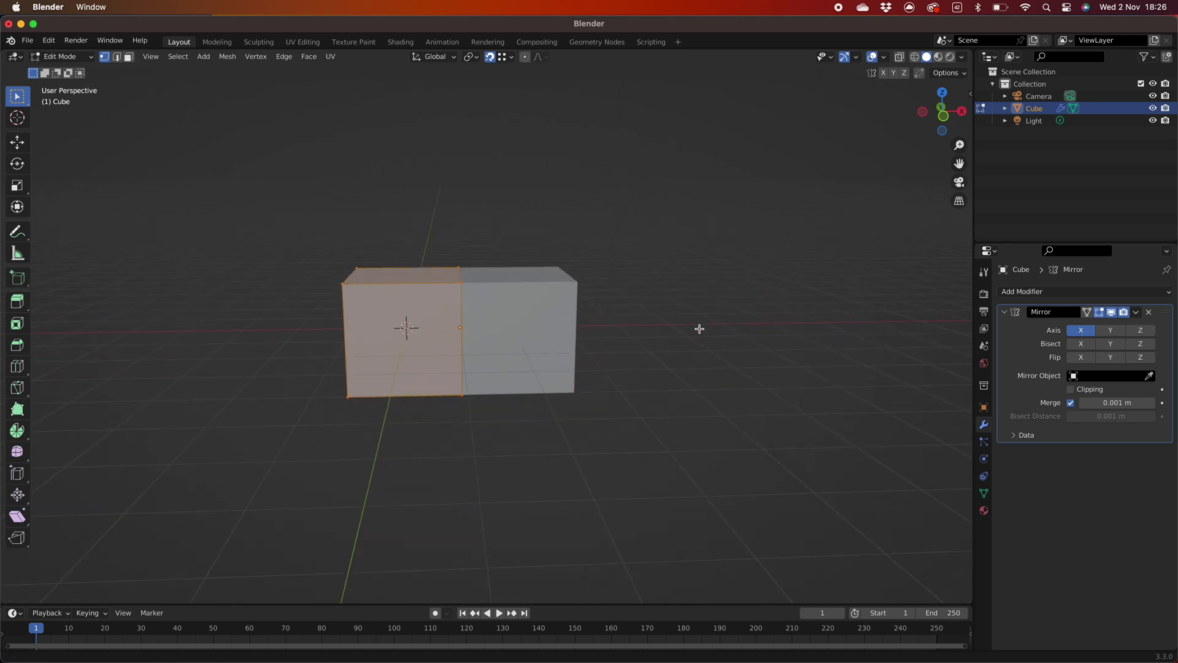
pyautogui.click(594, 342)
pyautogui.moveTo(595, 341); pyautogui.dragTo(434, 384, button='middle')
pyautogui.press('3')
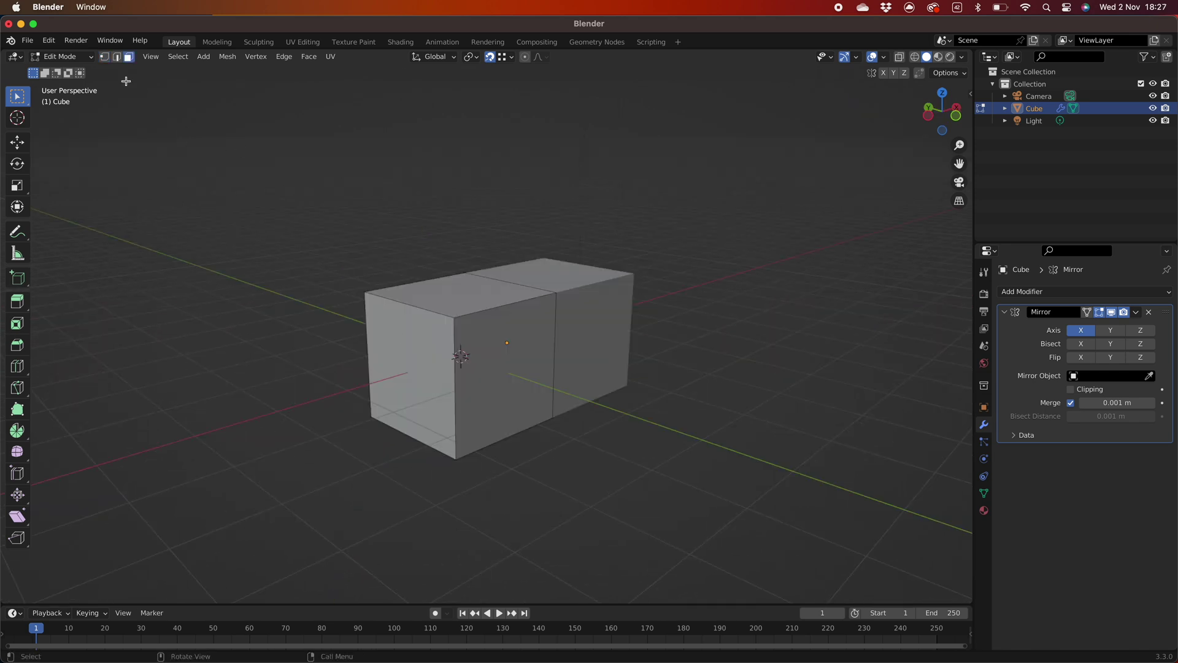
pyautogui.click(130, 58)
pyautogui.click(411, 353)
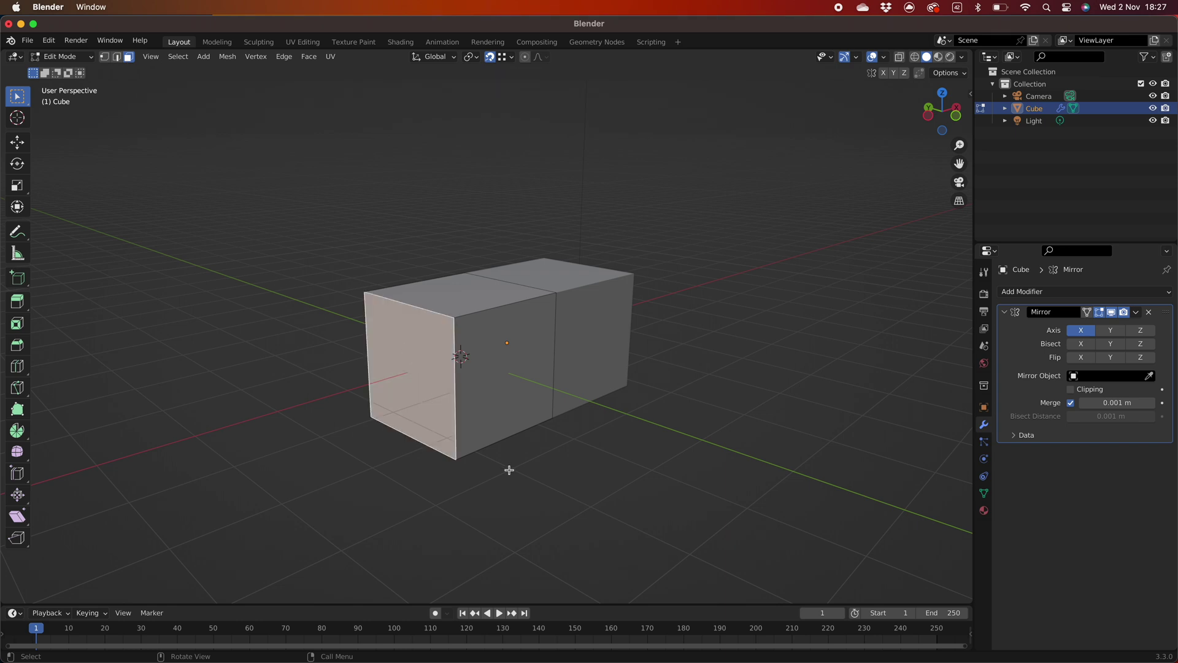
pyautogui.press('i')
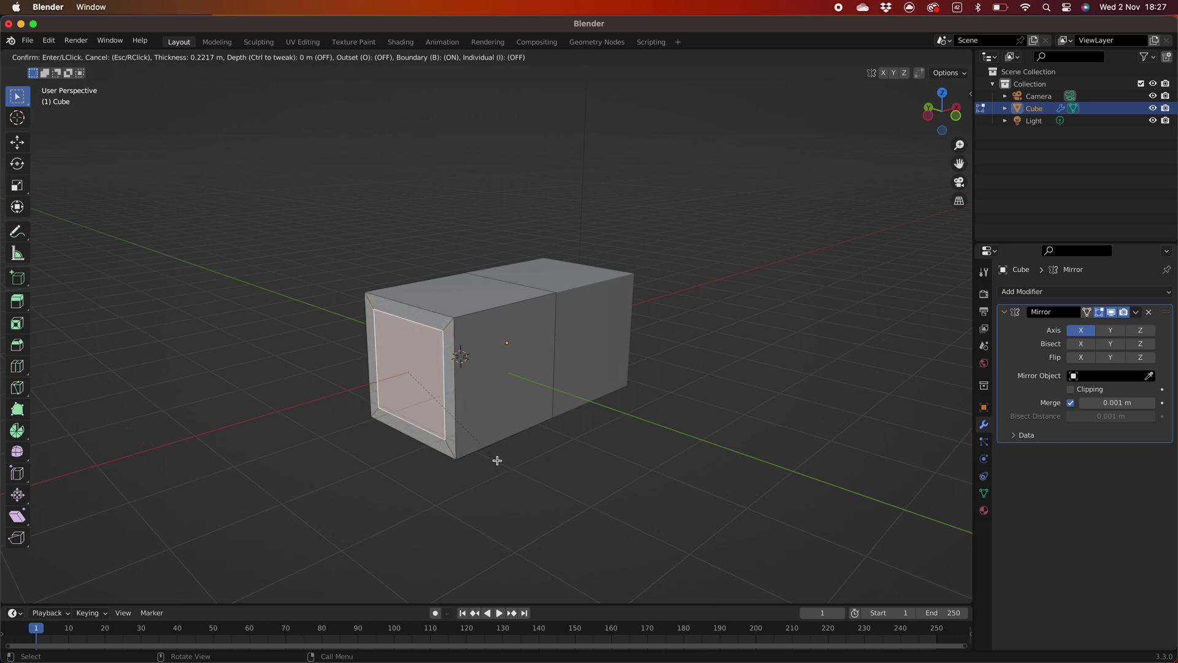
pyautogui.click(497, 460)
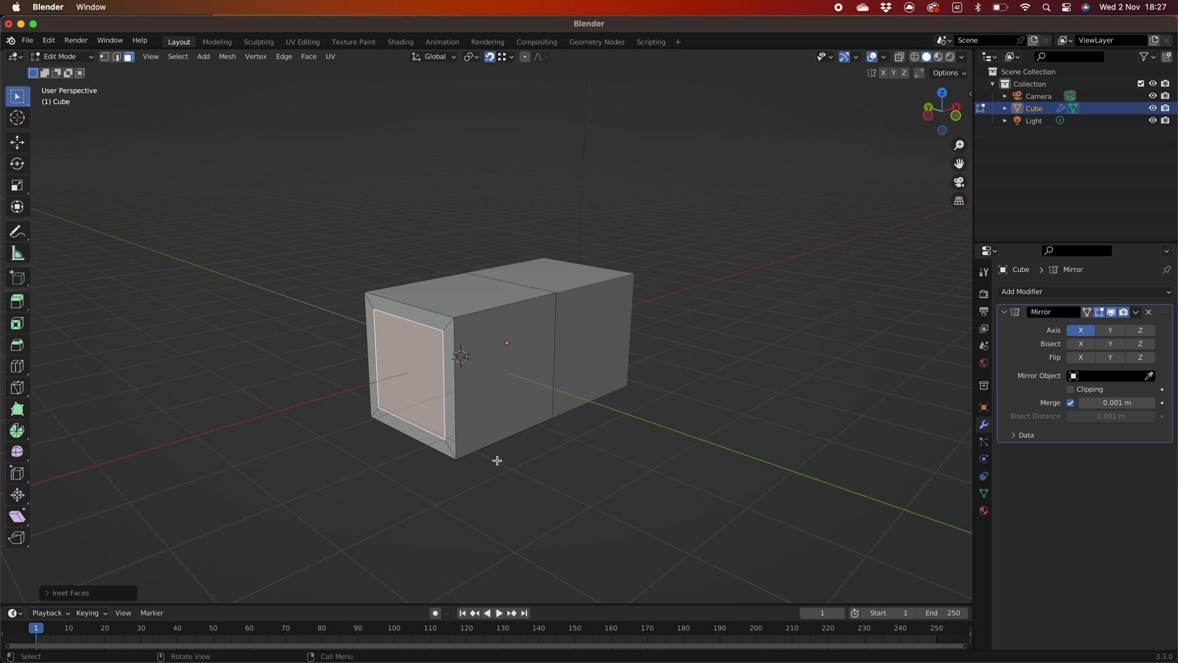
# - Extrude the inset end face about 0.47 m outward, mirrored onto the opposite end
pyautogui.press('e')
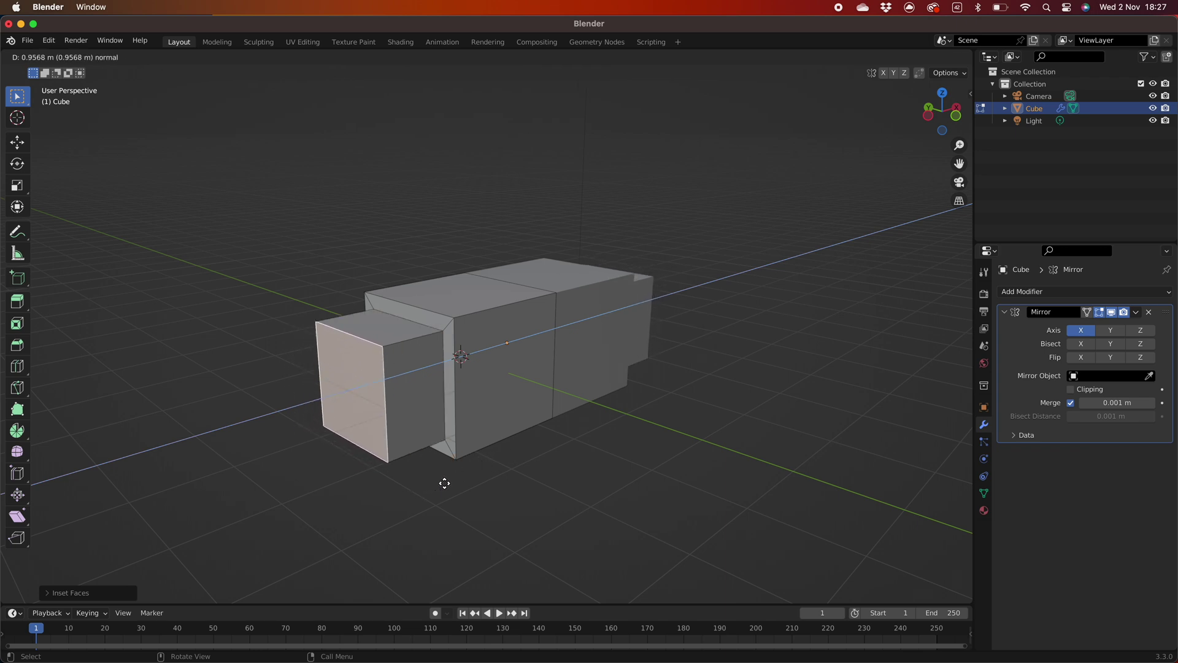
pyautogui.click(476, 487)
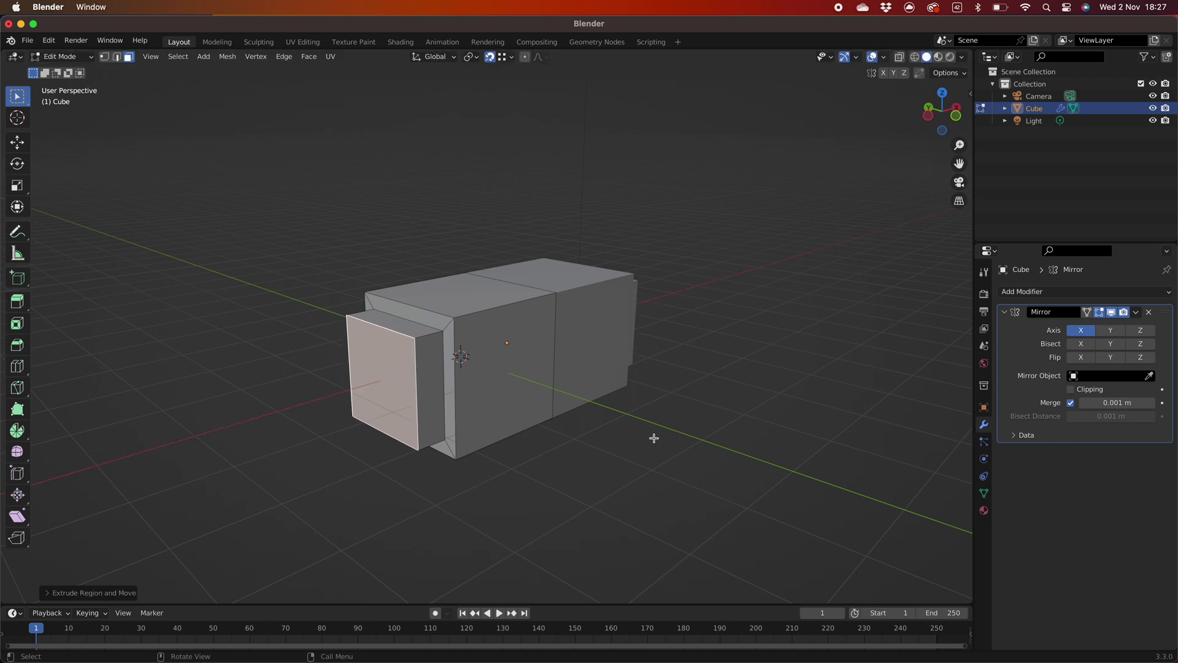
pyautogui.moveTo(652, 437); pyautogui.dragTo(590, 470, button='middle')
pyautogui.scroll(-4, 537, 392)
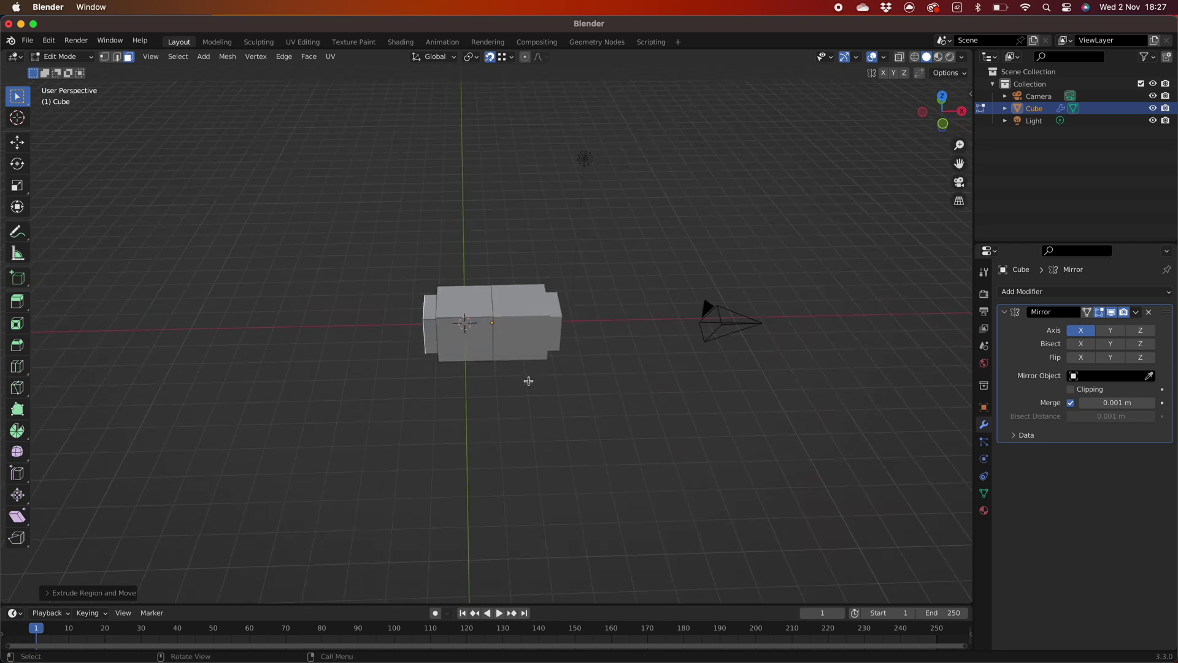
pyautogui.moveTo(528, 381); pyautogui.dragTo(505, 350, button='middle')
pyautogui.scroll(4, 505, 331)
pyautogui.click(505, 309)
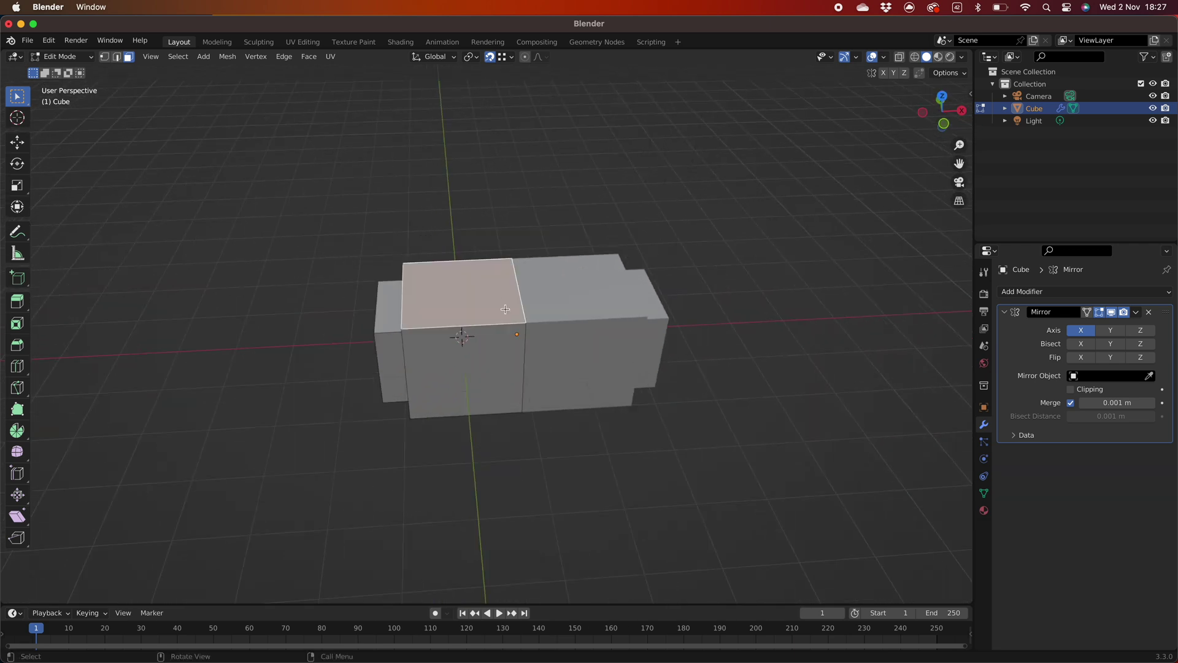
pyautogui.press('i')
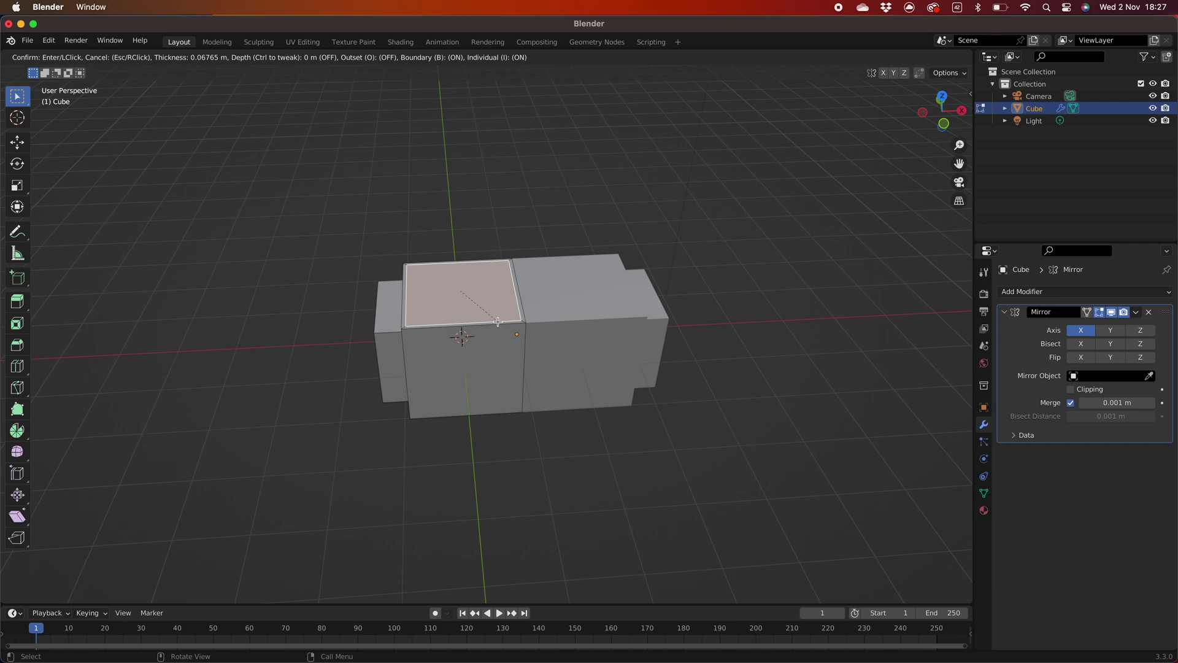
pyautogui.press('b')
pyautogui.press('b')
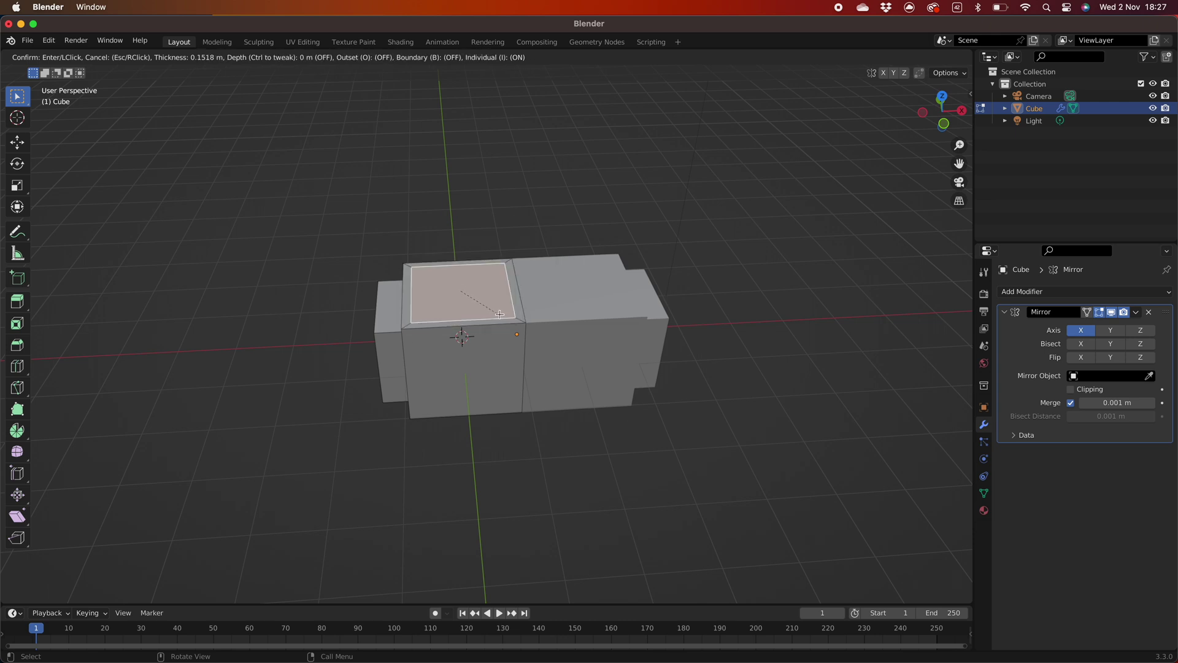
pyautogui.press('Escape')
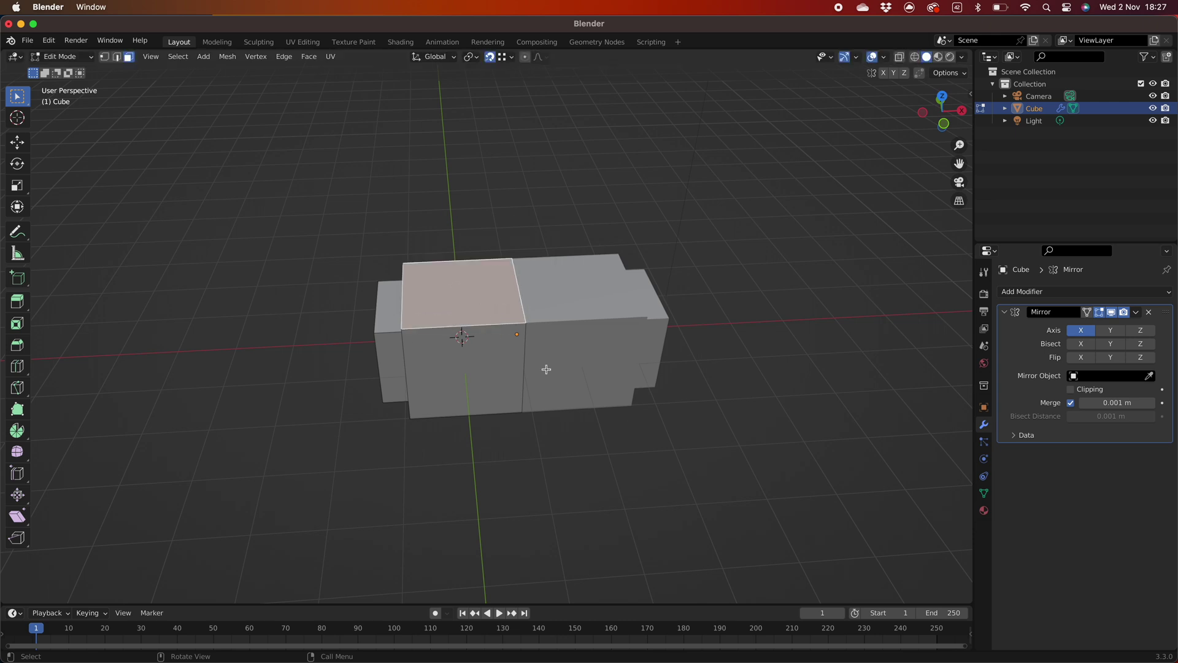
# - With X mirroring off, delete the side face on the mirror plane, then re-enable X mirroring
pyautogui.moveTo(604, 397); pyautogui.dragTo(573, 379, button='middle')
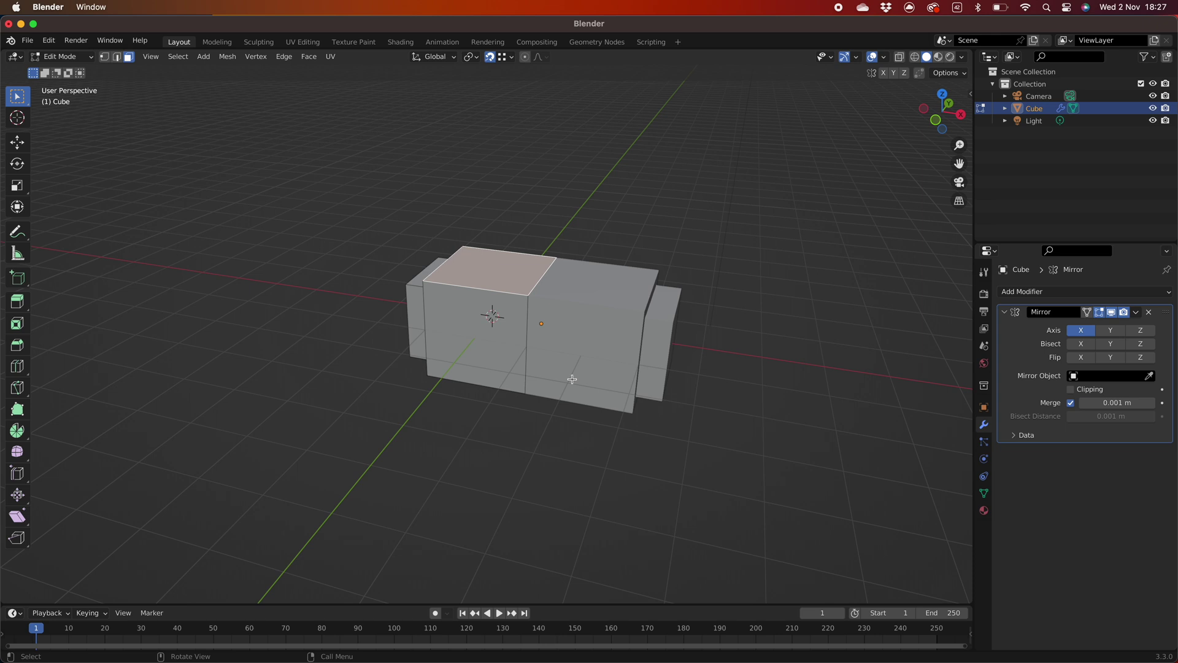
pyautogui.click(1081, 335)
pyautogui.moveTo(651, 287); pyautogui.dragTo(581, 303, button='middle')
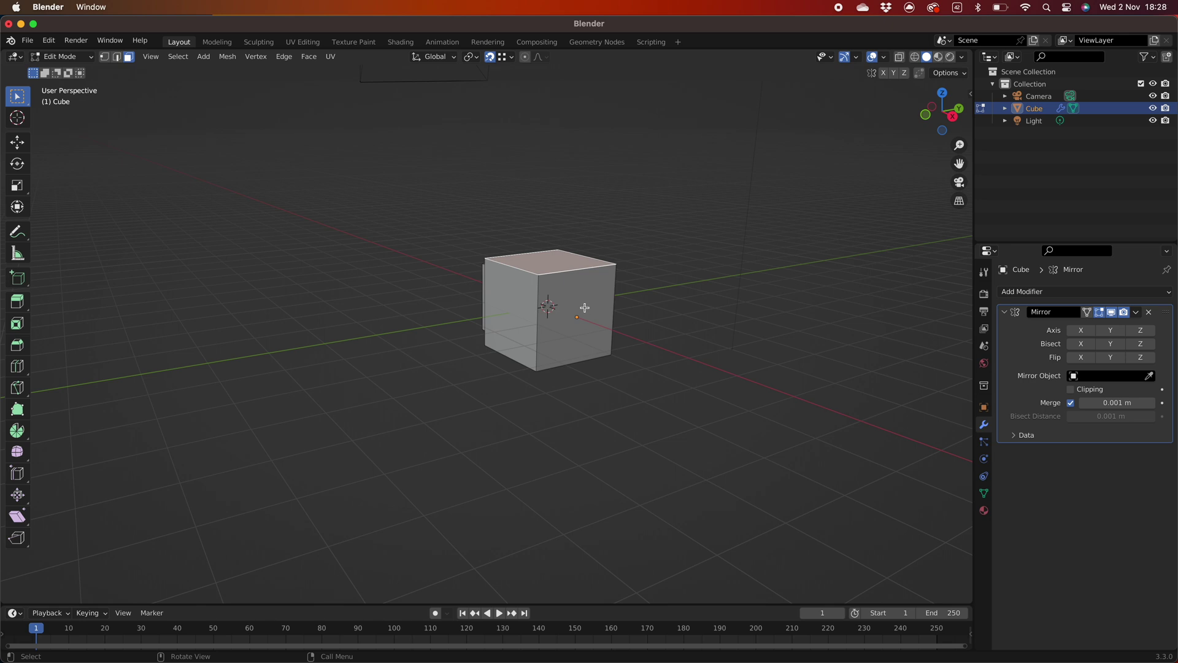
pyautogui.click(585, 307)
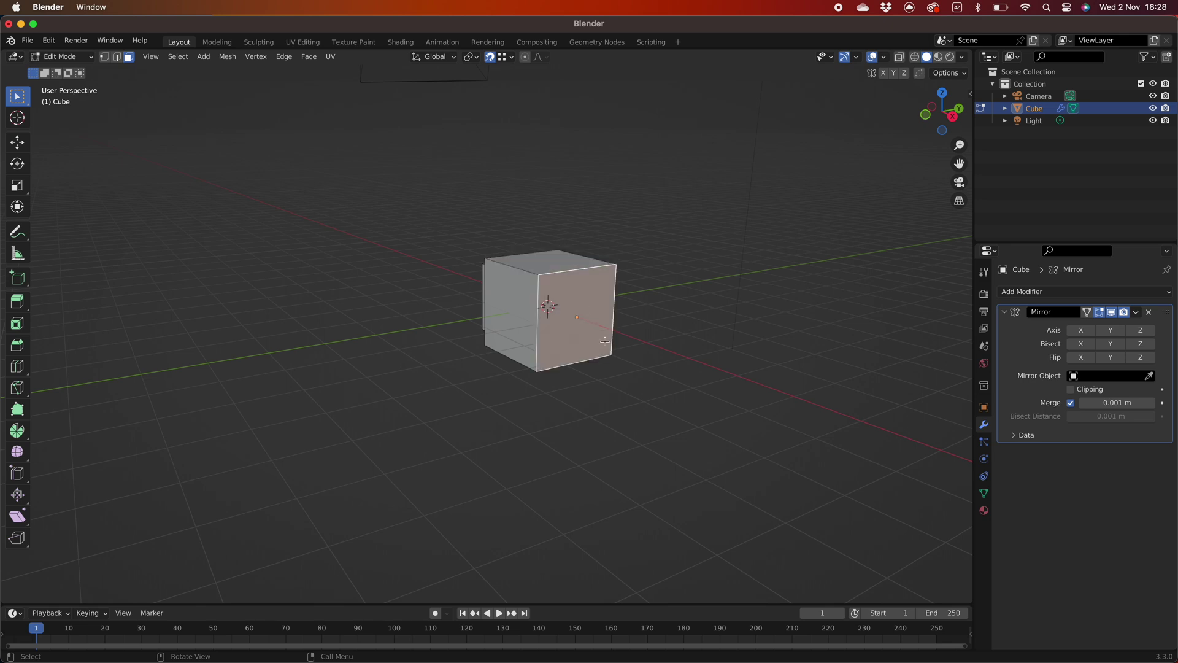
pyautogui.press('x')
pyautogui.click(580, 367)
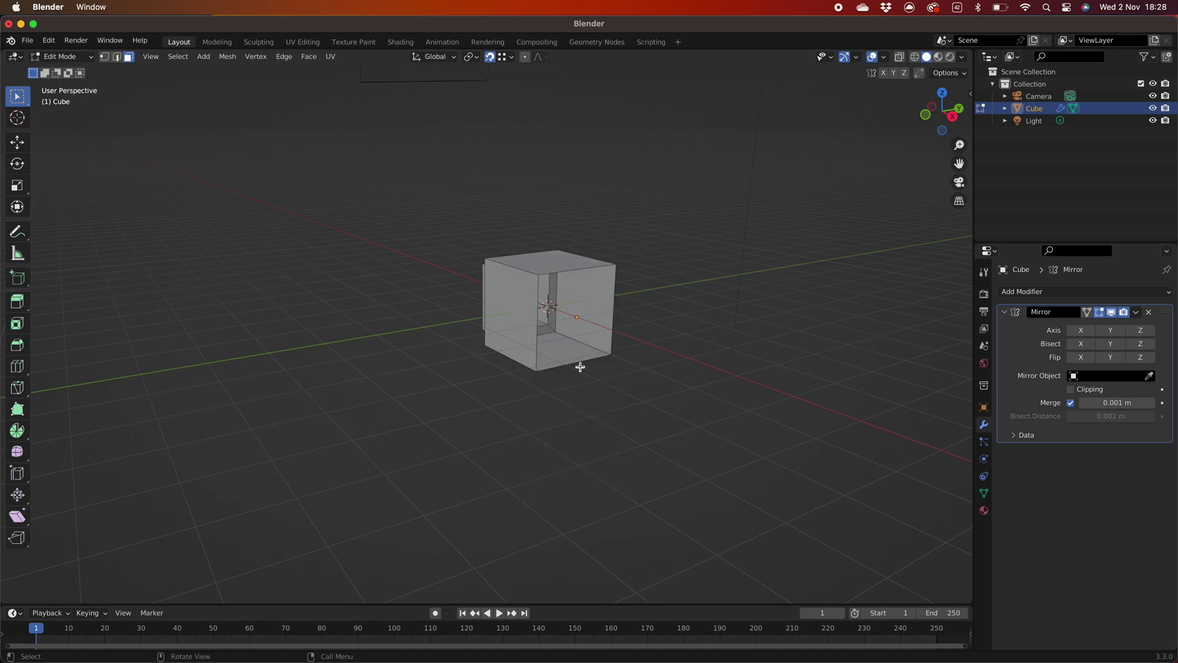
pyautogui.moveTo(628, 366); pyautogui.dragTo(695, 360, button='middle')
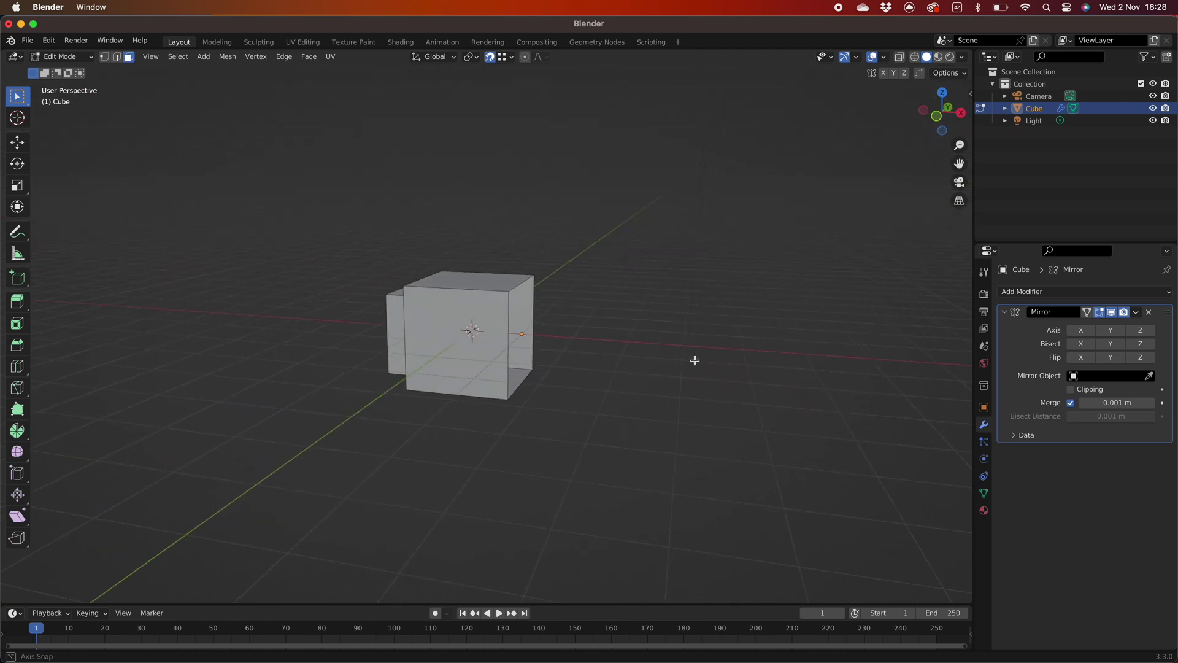
pyautogui.click(1080, 330)
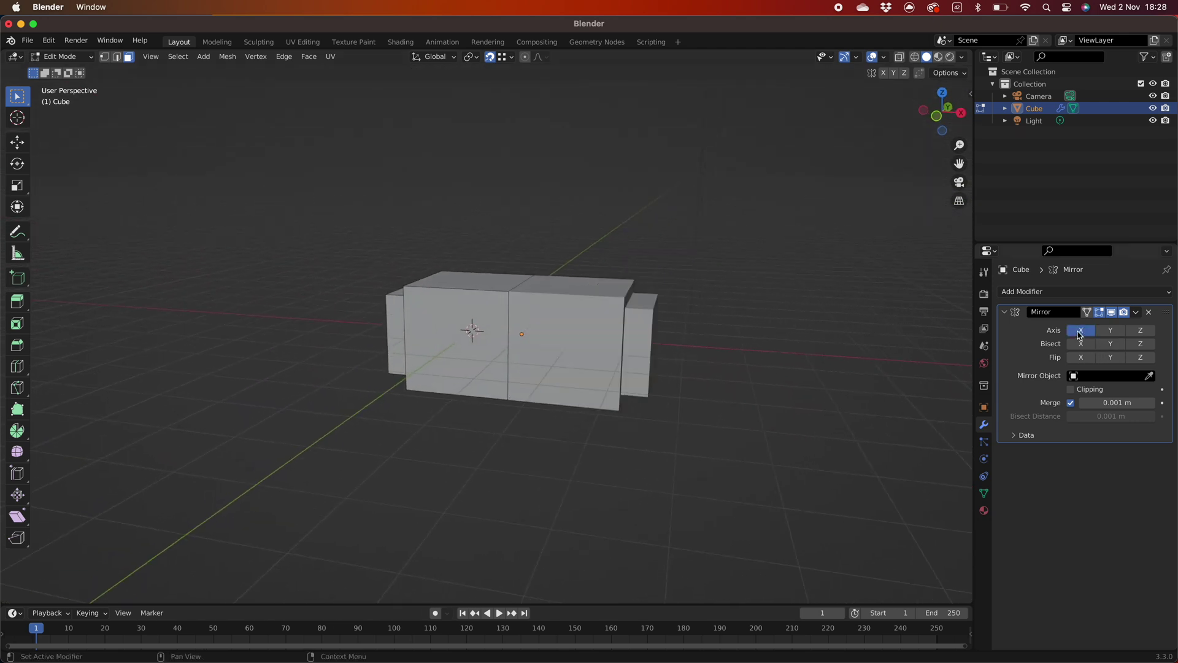
# - Select the left half's top face and inset it with Boundary off
pyautogui.moveTo(692, 289); pyautogui.dragTo(710, 333, button='middle')
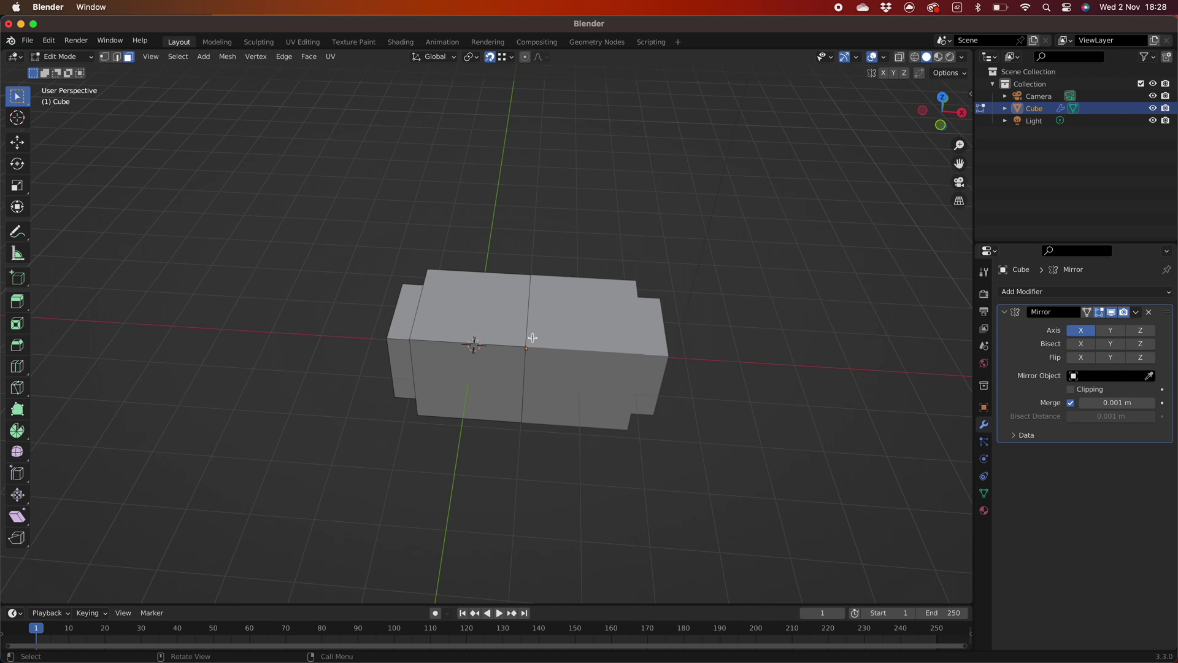
pyautogui.click(495, 325)
pyautogui.press('i')
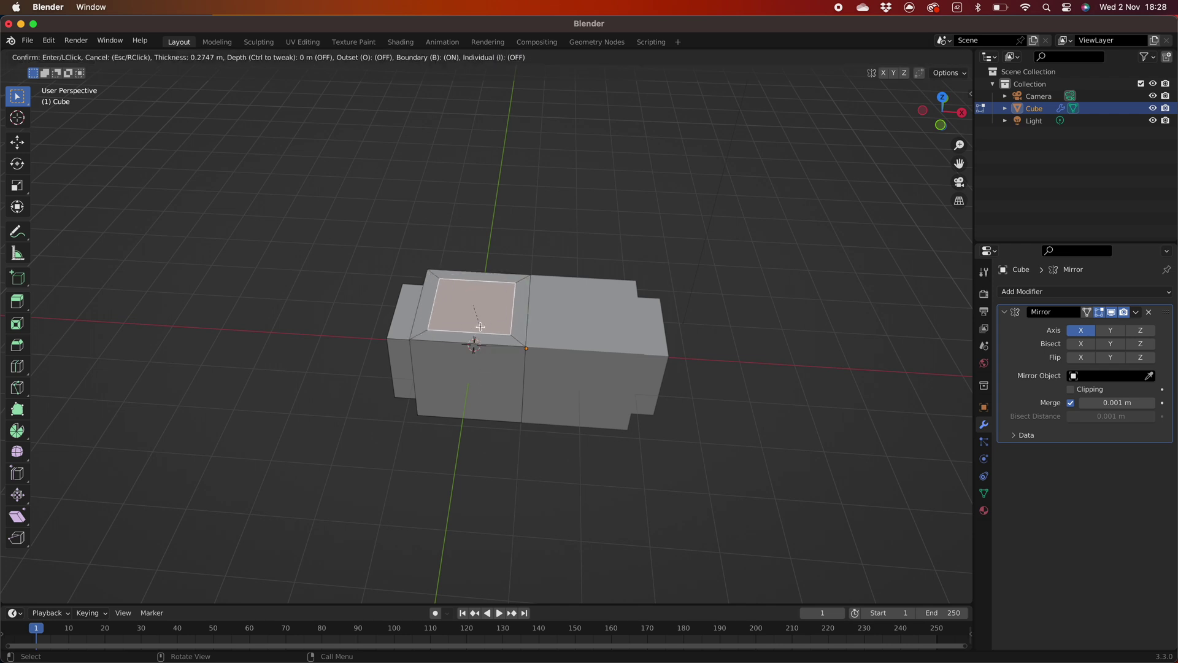
pyautogui.press('Escape')
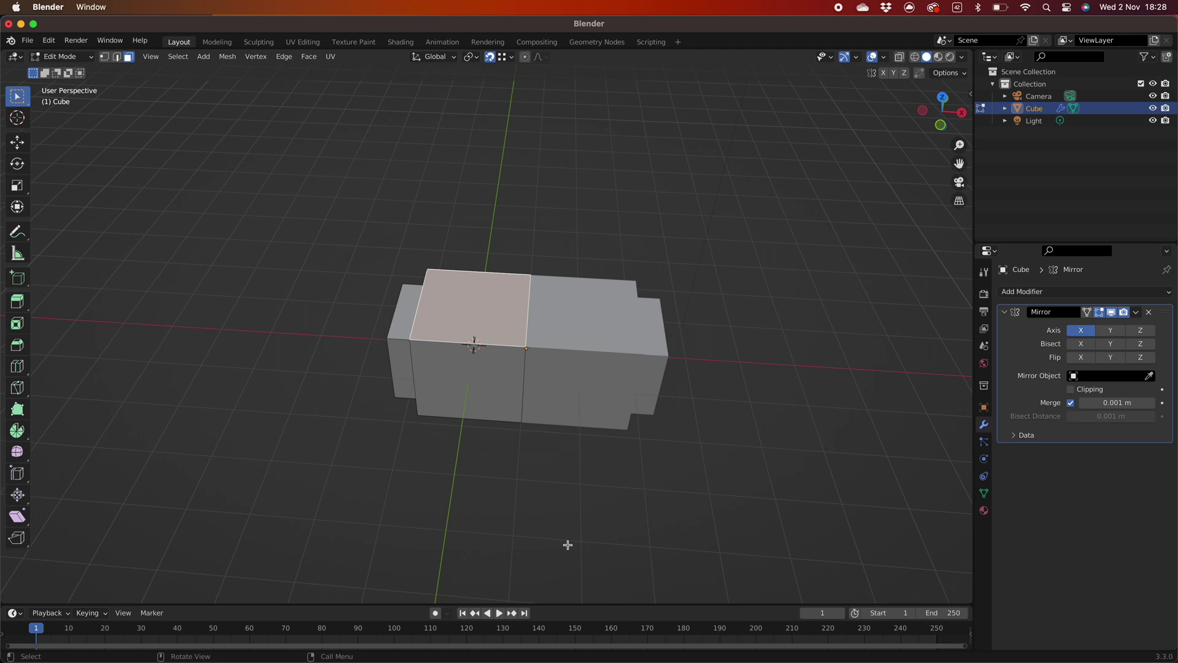
pyautogui.press('i')
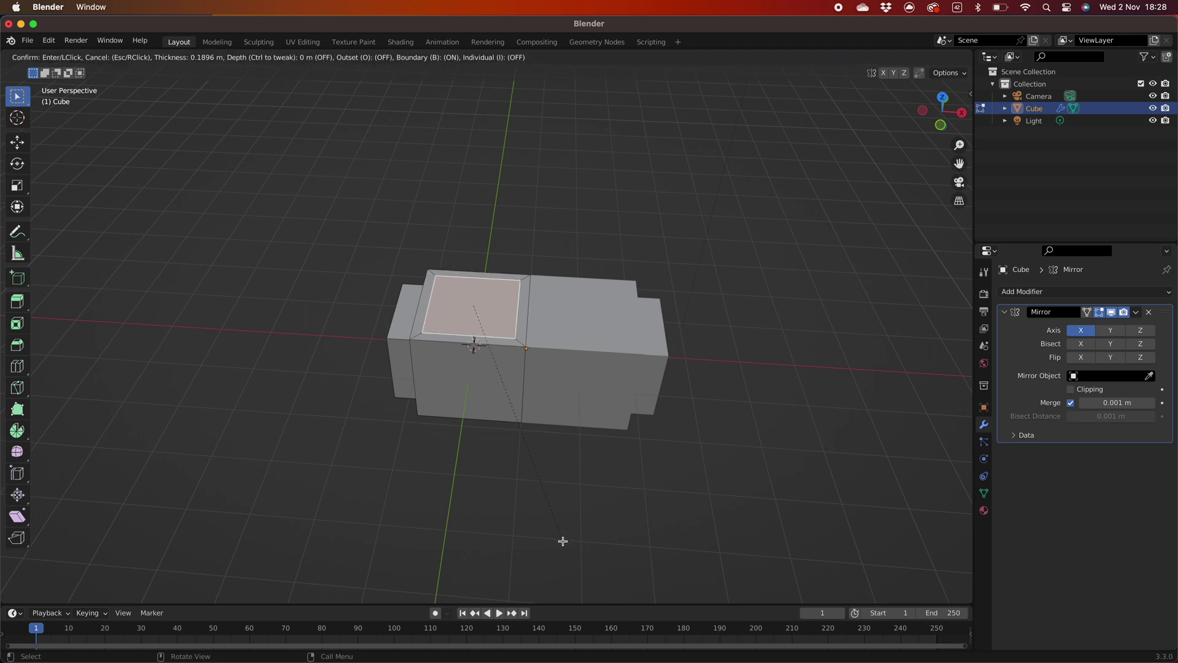
pyautogui.press('b')
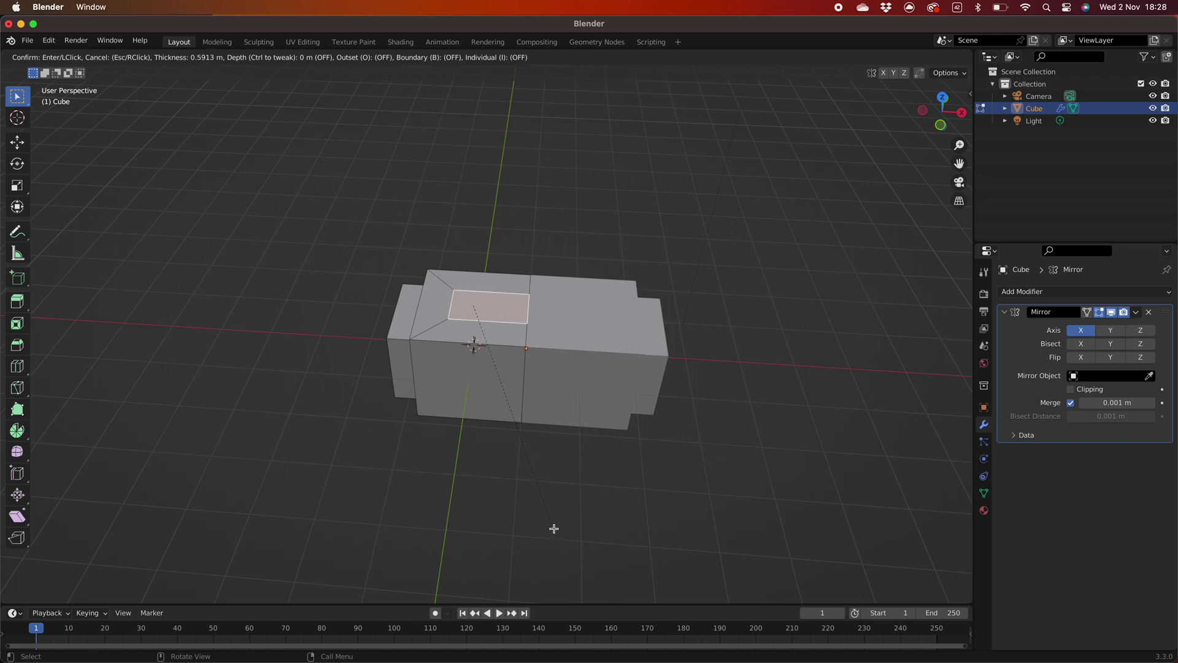
pyautogui.click(553, 514)
# - Extrude the inner face down about 0.19 m to form a recess
pyautogui.press('e')
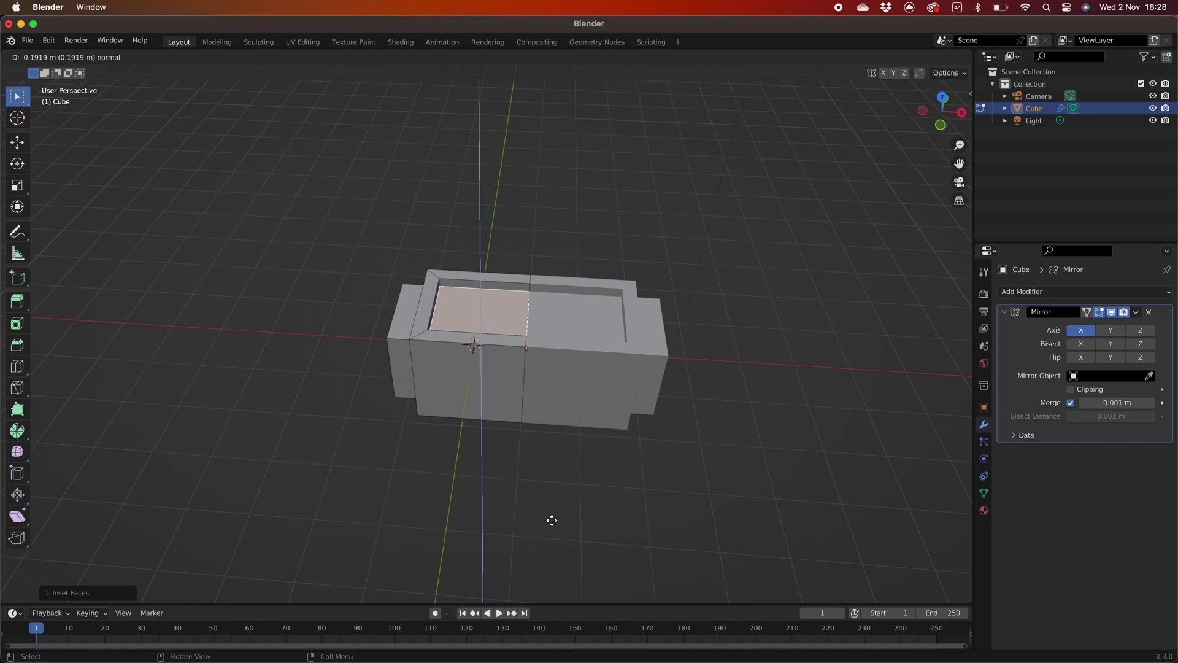
pyautogui.click(552, 518)
pyautogui.moveTo(540, 495); pyautogui.dragTo(576, 469, button='middle')
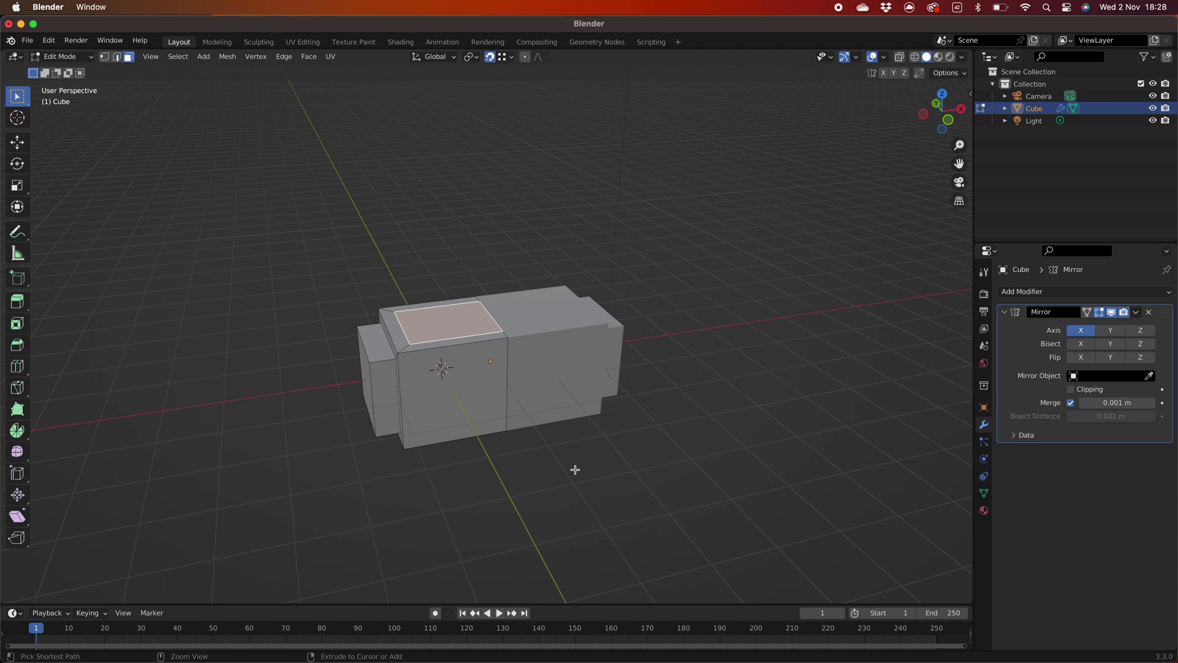
# - Undo the recess and tick Clipping in the Mirror modifier
pyautogui.press('super+z')
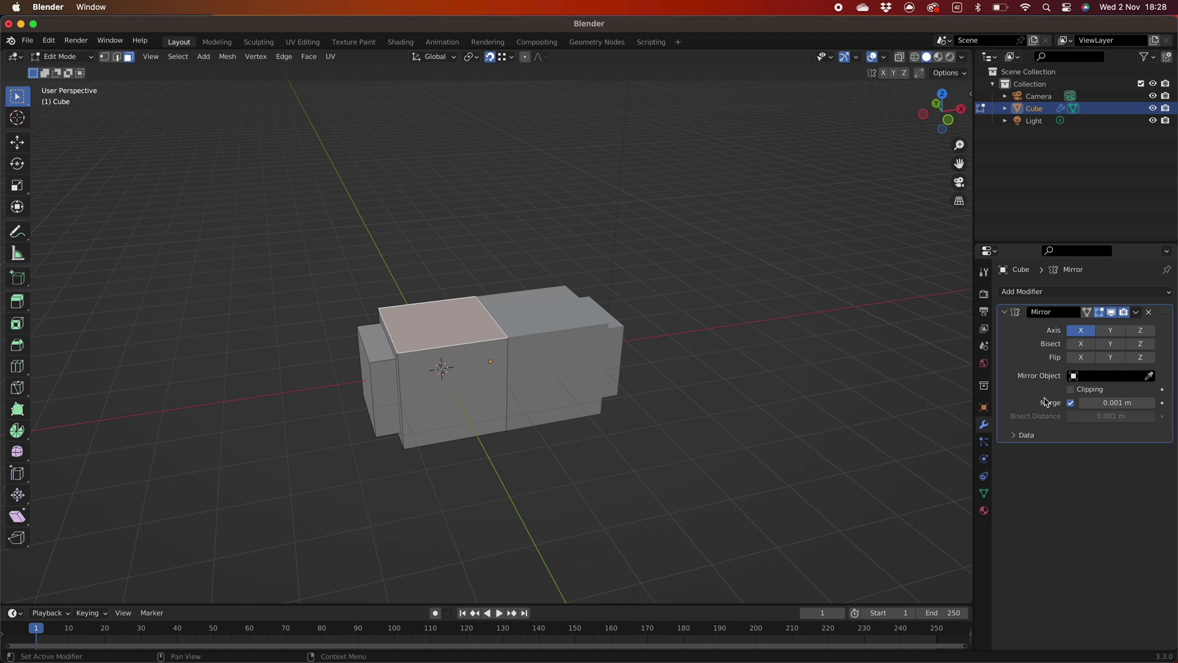
pyautogui.click(1075, 391)
pyautogui.moveTo(545, 360); pyautogui.dragTo(595, 400, button='middle')
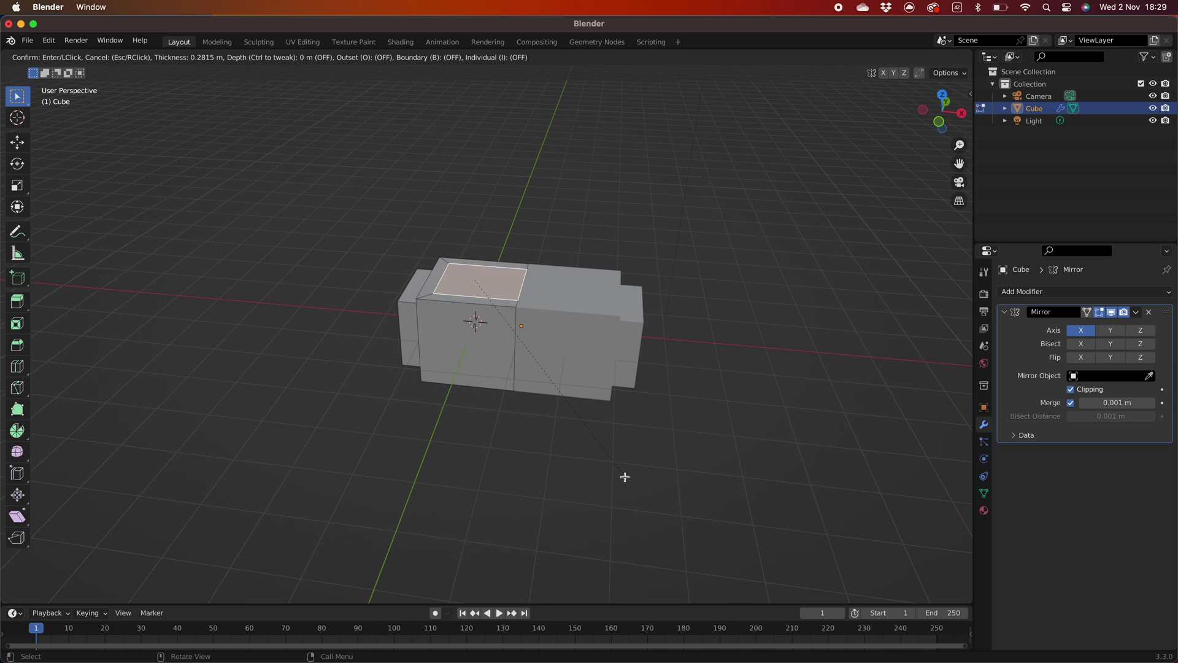
# - Confirm the top-face inset with Boundary turned off
pyautogui.press('b')
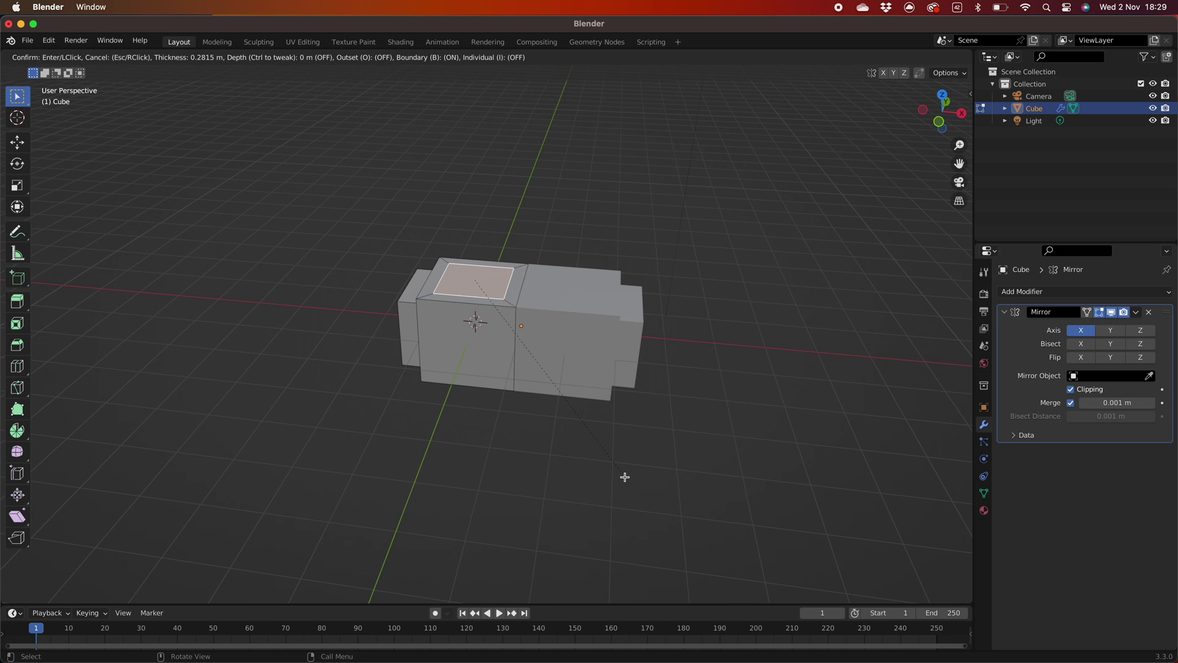
pyautogui.press('b')
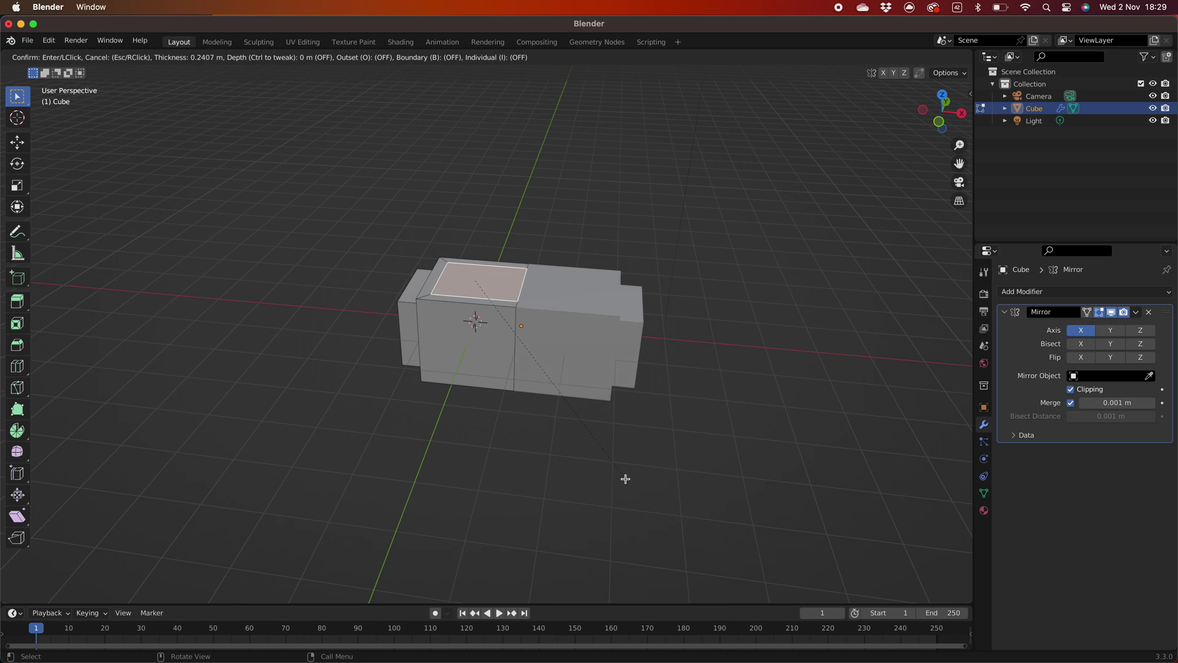
pyautogui.click(625, 478)
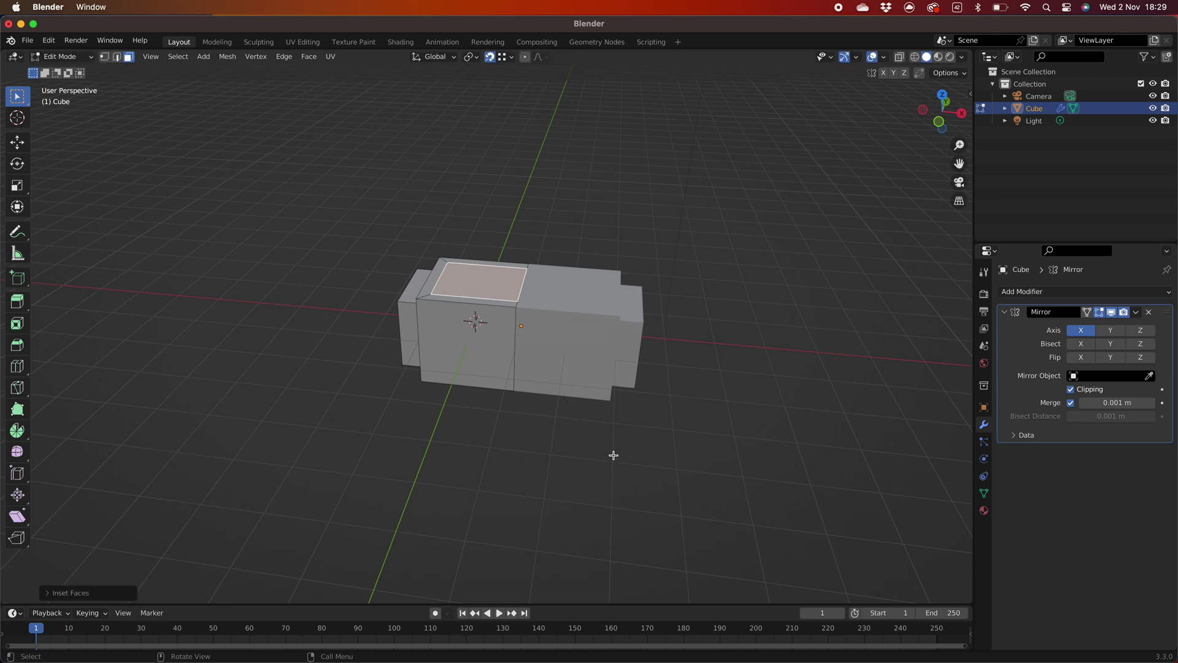
# - Extrude the inset face down about 0.16 m into a continuous recess
pyautogui.press('e')
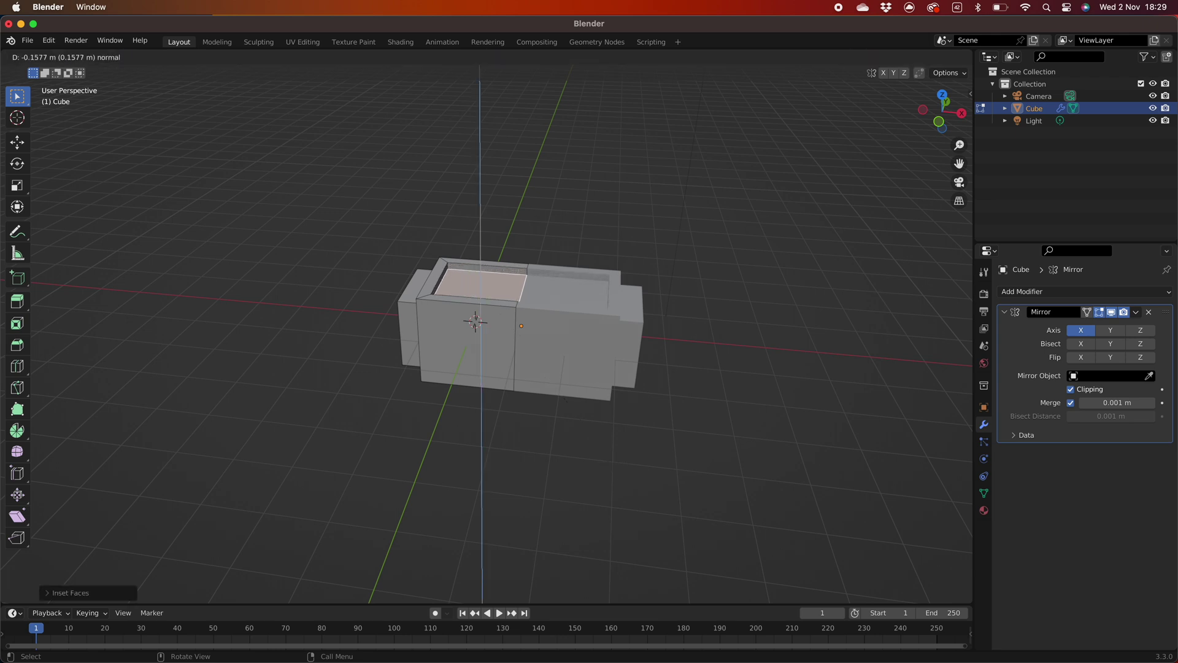
pyautogui.click(610, 463)
pyautogui.moveTo(602, 413); pyautogui.dragTo(631, 418, button='middle')
pyautogui.scroll(5, 631, 417)
pyautogui.press('Tab')
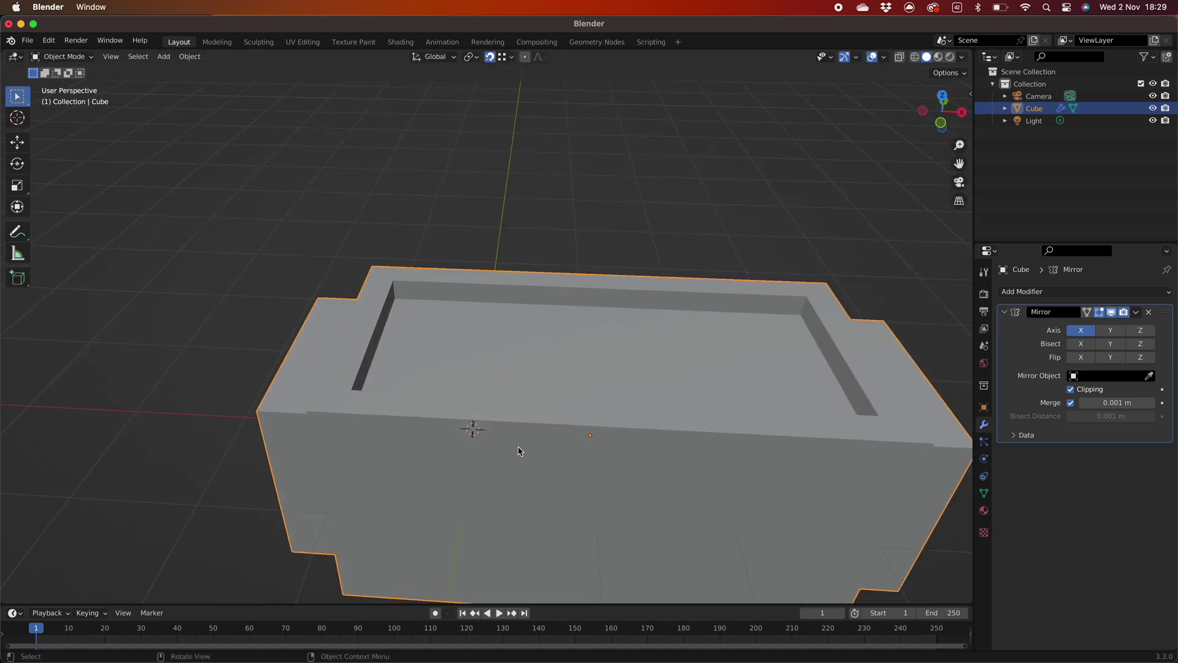
pyautogui.moveTo(519, 451); pyautogui.dragTo(591, 428, button='middle')
pyautogui.scroll(-3, 583, 429)
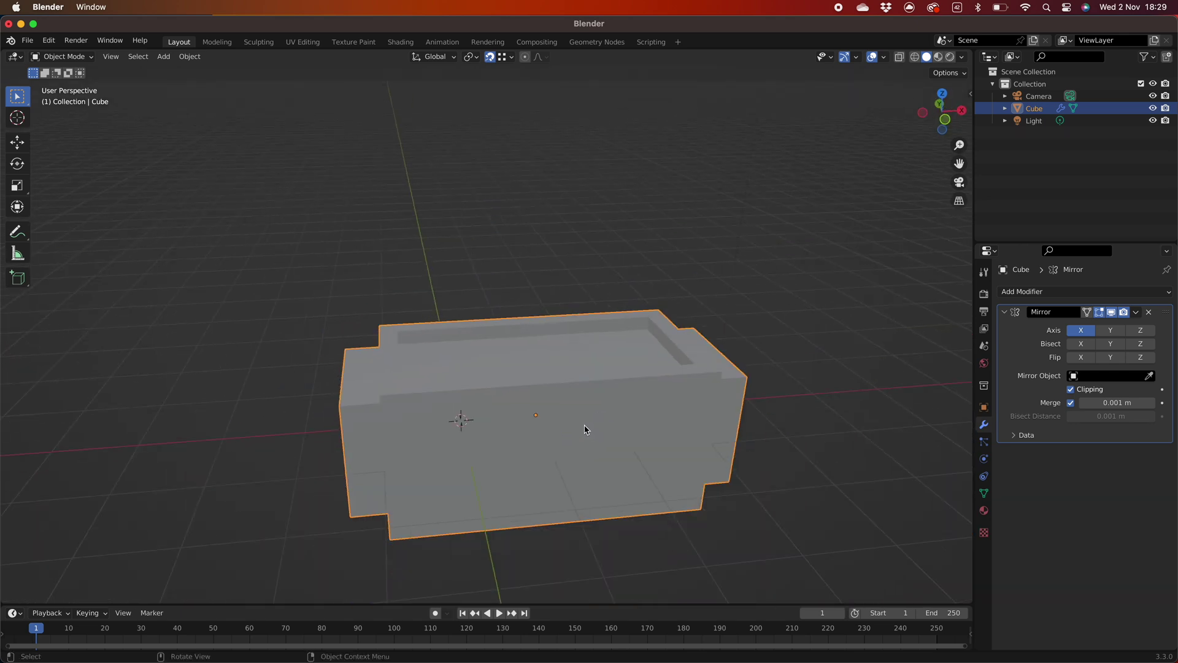